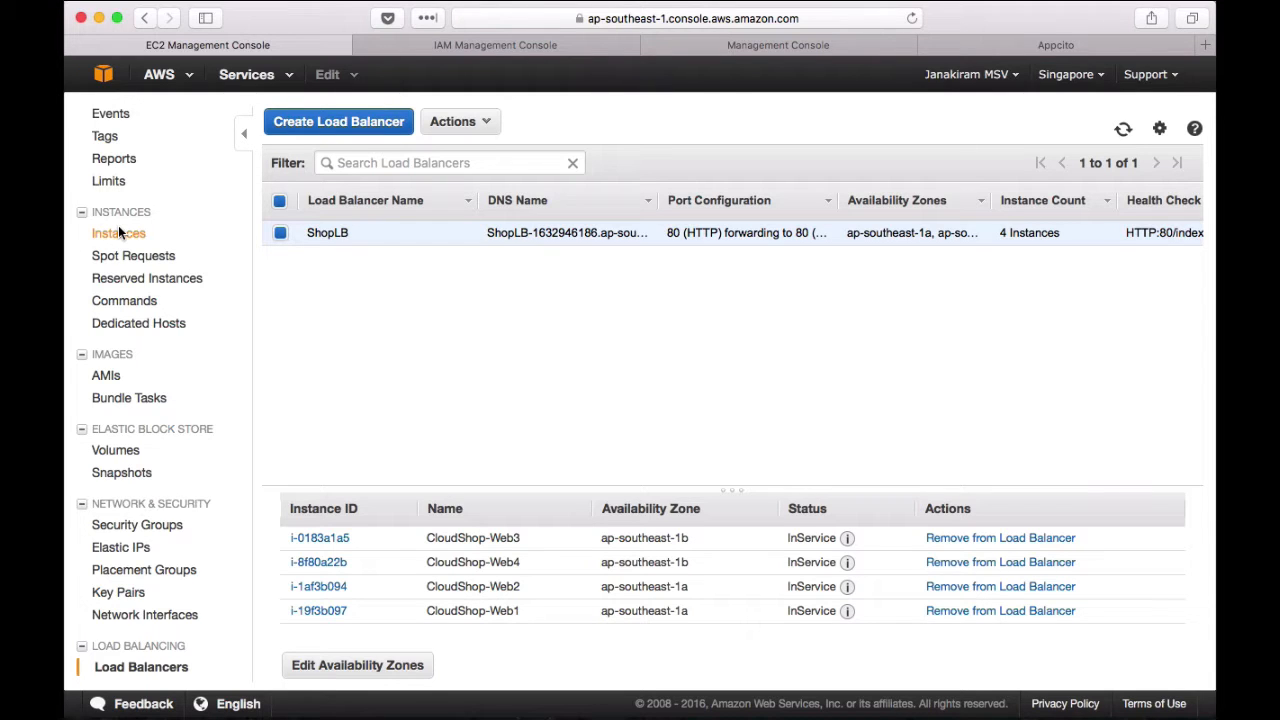
# - Review the list of EC2 instances and the instances registered with the ShopLB load balancer
pyautogui.click(118, 232)
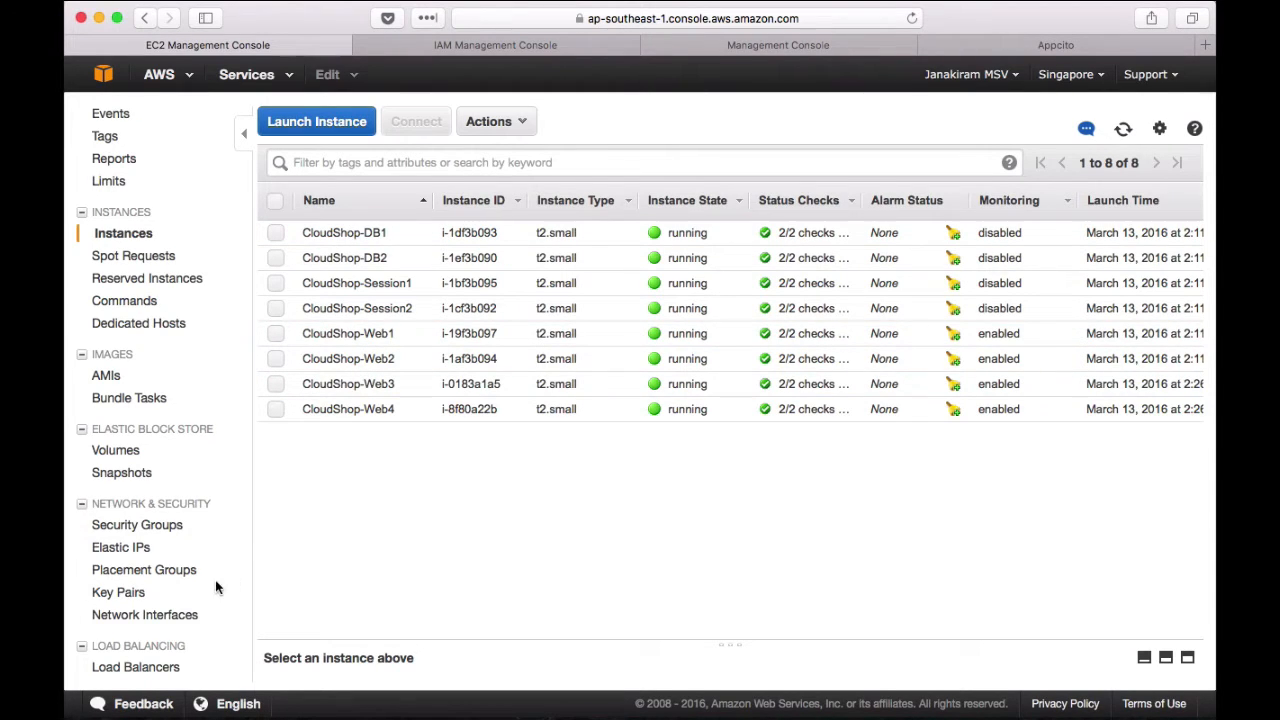
pyautogui.click(135, 667)
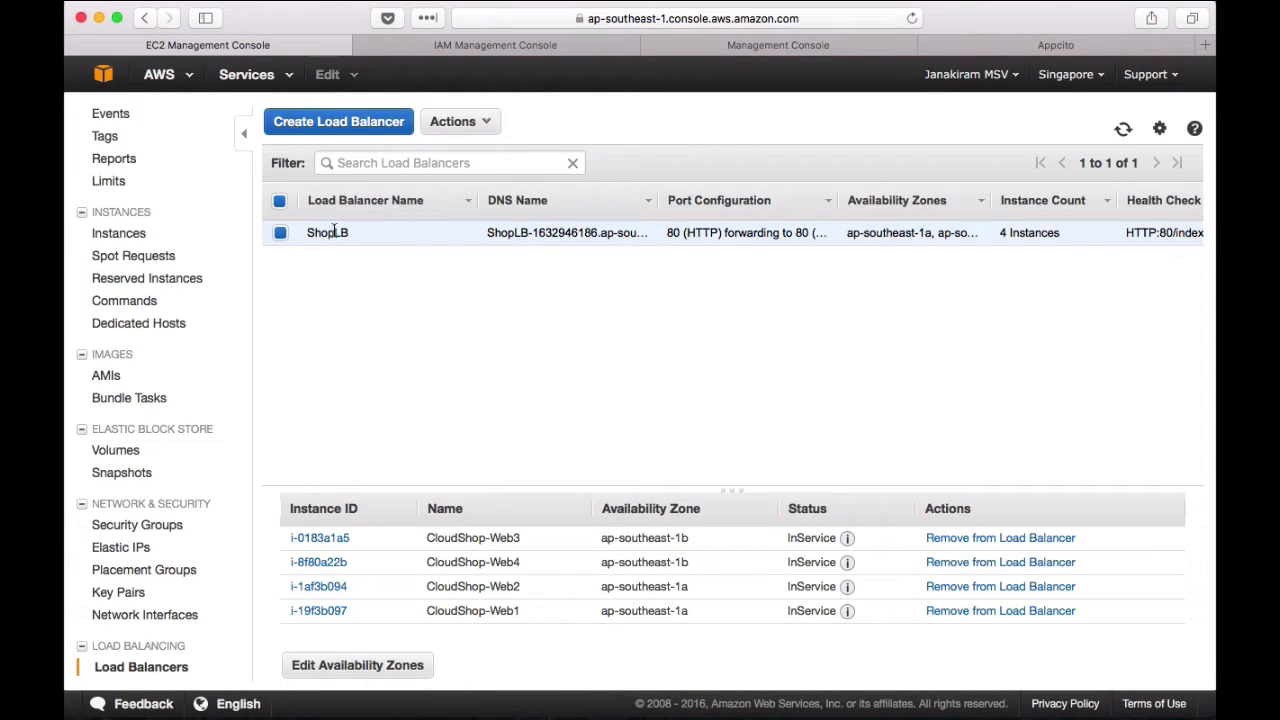
pyautogui.scroll(1, 517, 586)
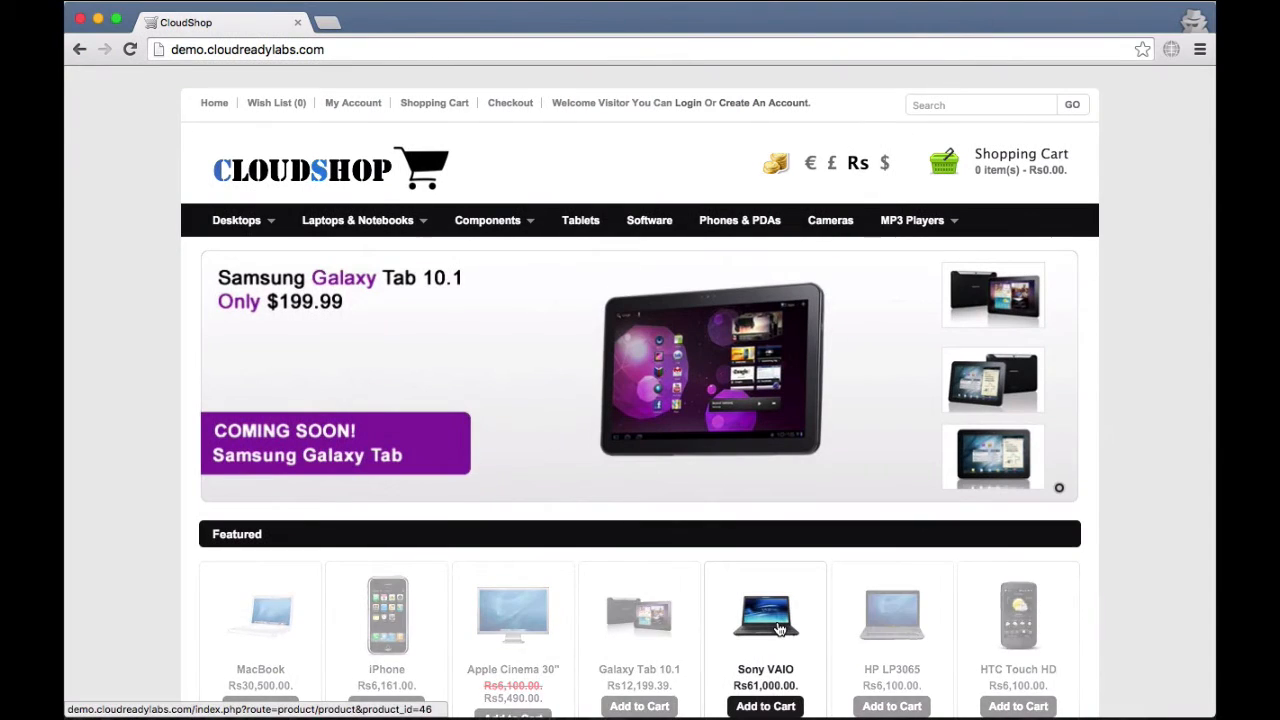
# - Check the CloudShop site's address in Chrome and view the CNAME records of cloudreadylabs.com in DNS Made Easy
pyautogui.click(353, 52)
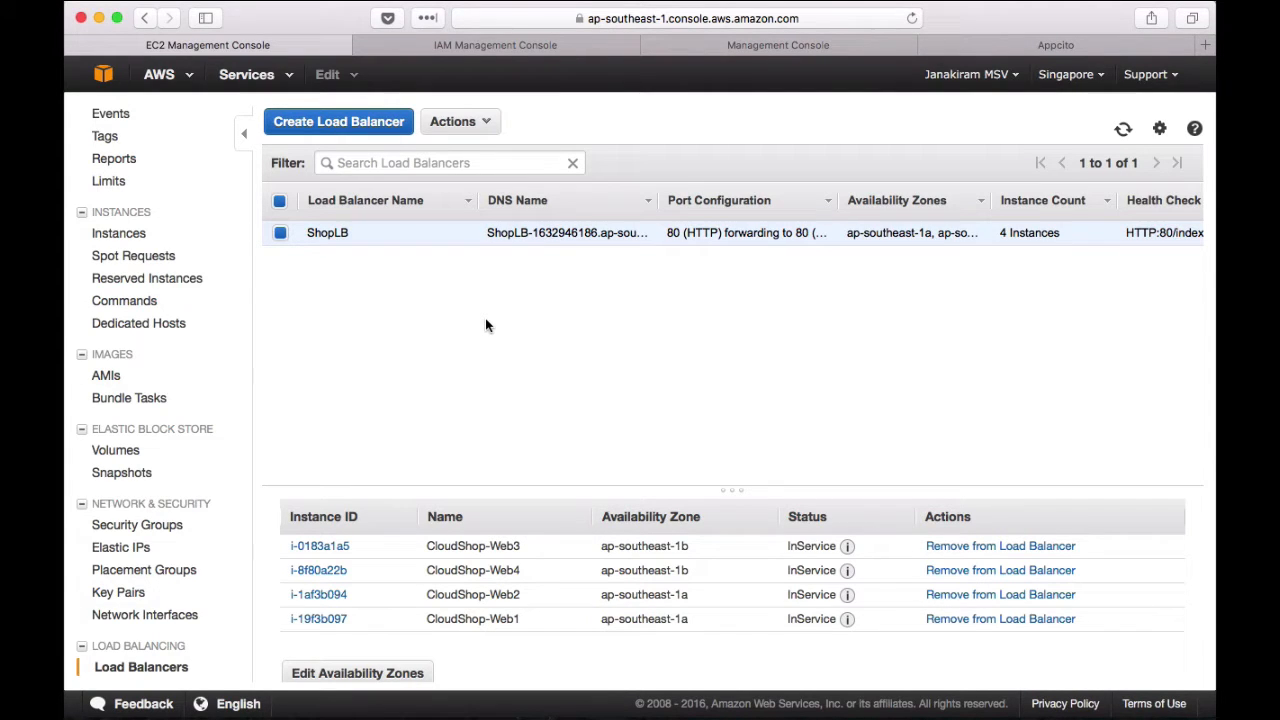
pyautogui.click(729, 42)
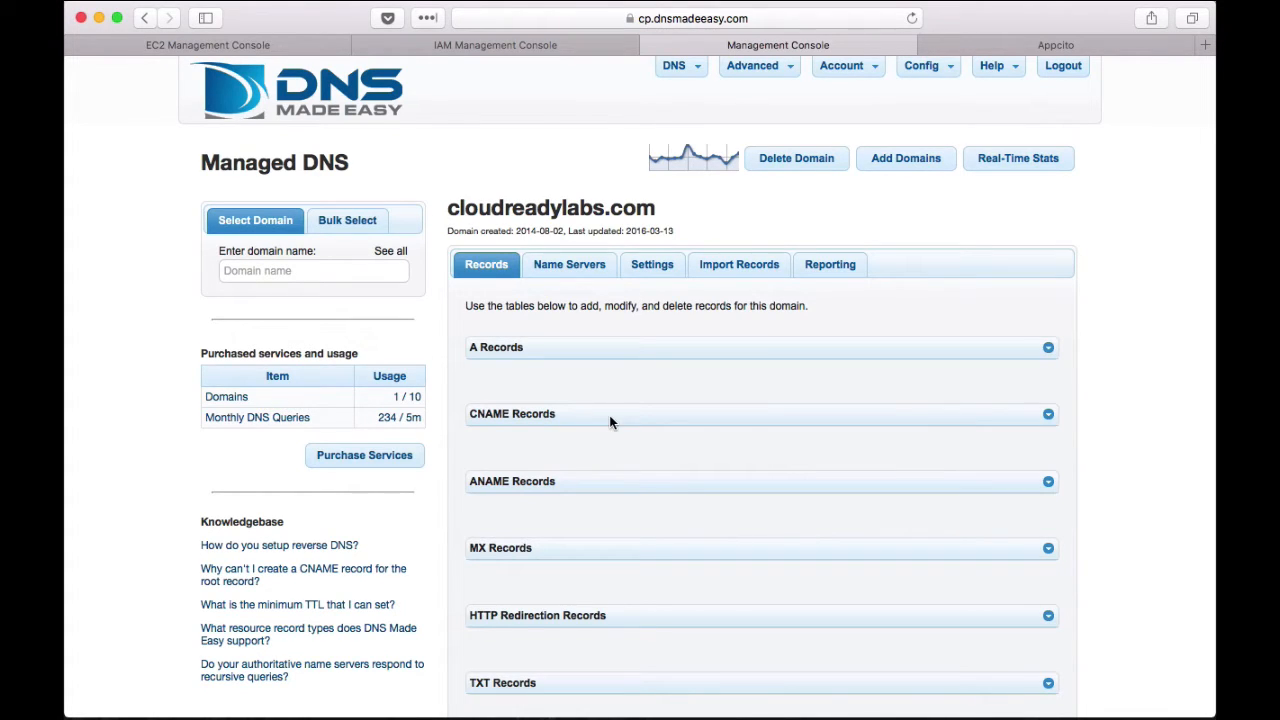
pyautogui.click(871, 422)
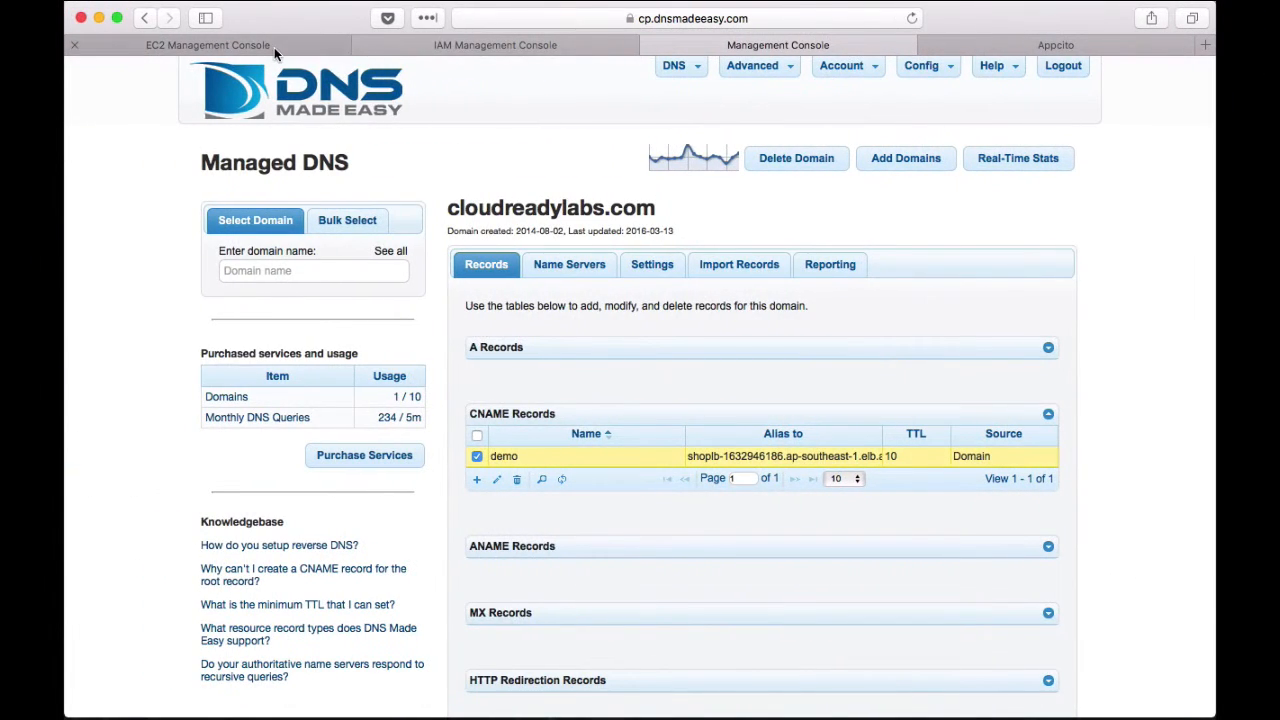
# - Return to the EC2 console and show the CloudShop instances again
pyautogui.click(274, 47)
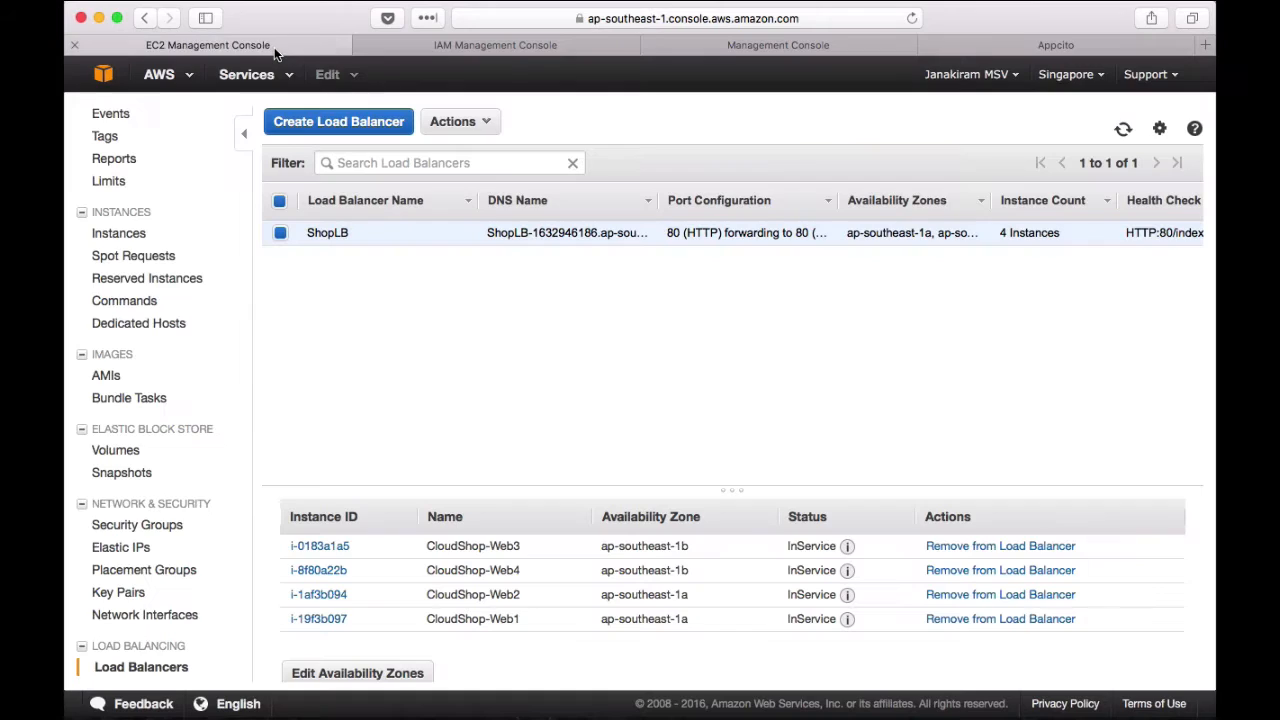
pyautogui.click(144, 233)
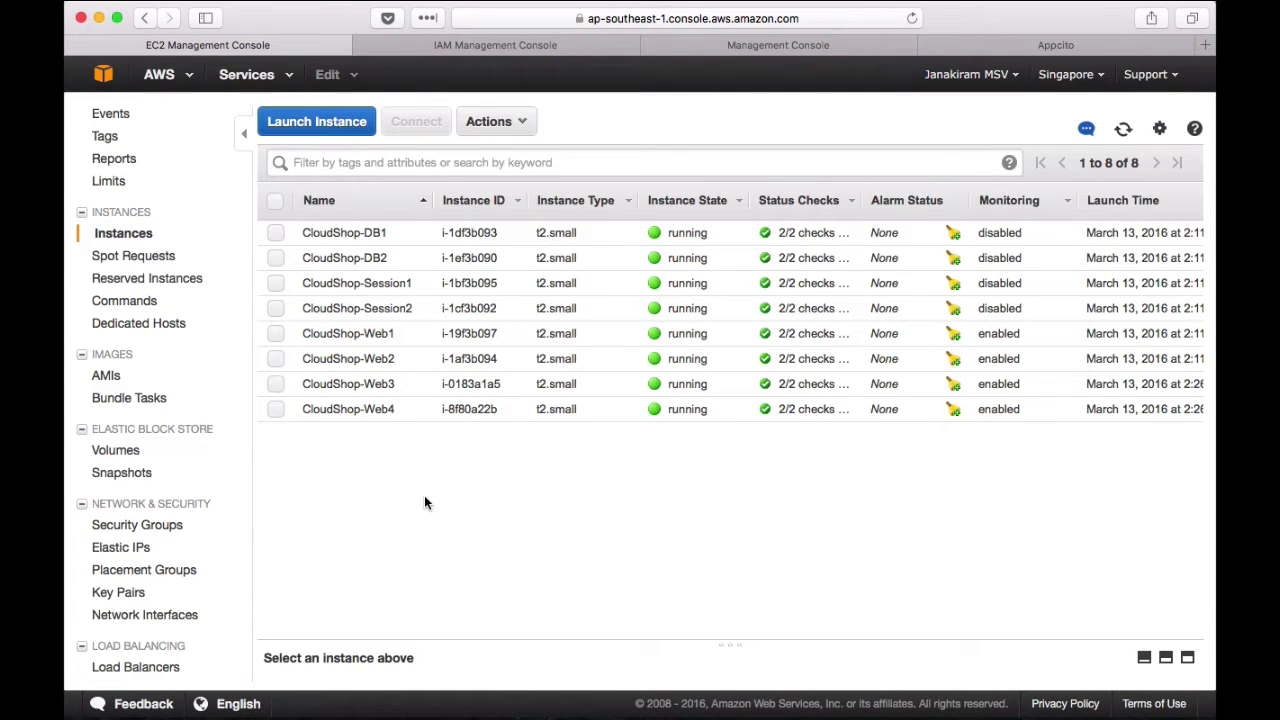
pyautogui.click(1027, 45)
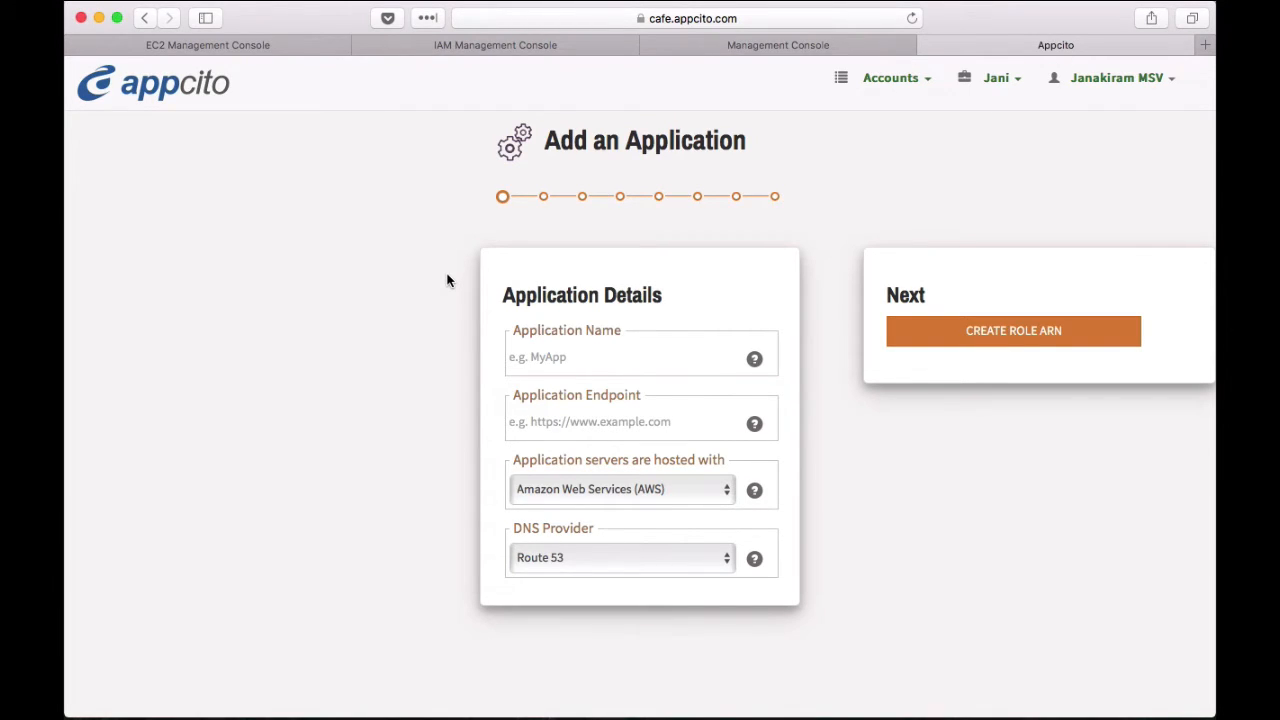
pyautogui.click(573, 358)
pyautogui.write('Demo')
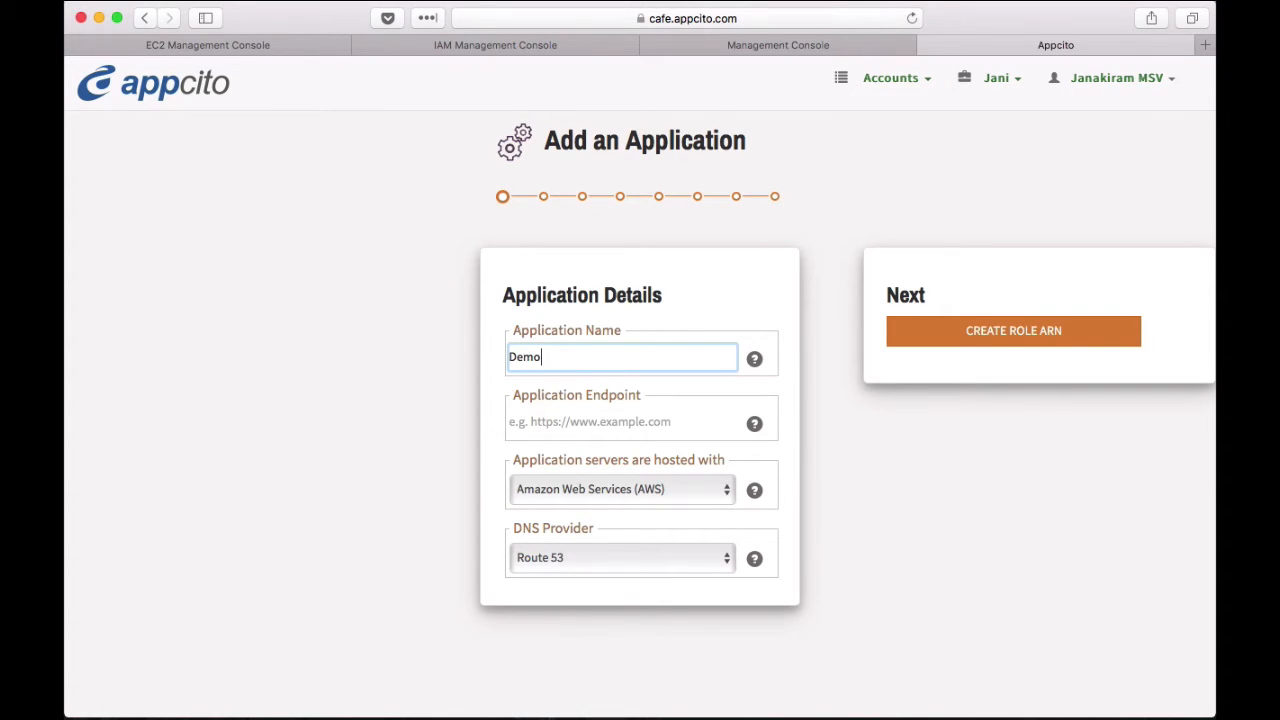
pyautogui.click(569, 412)
pyautogui.write('demo.cl')
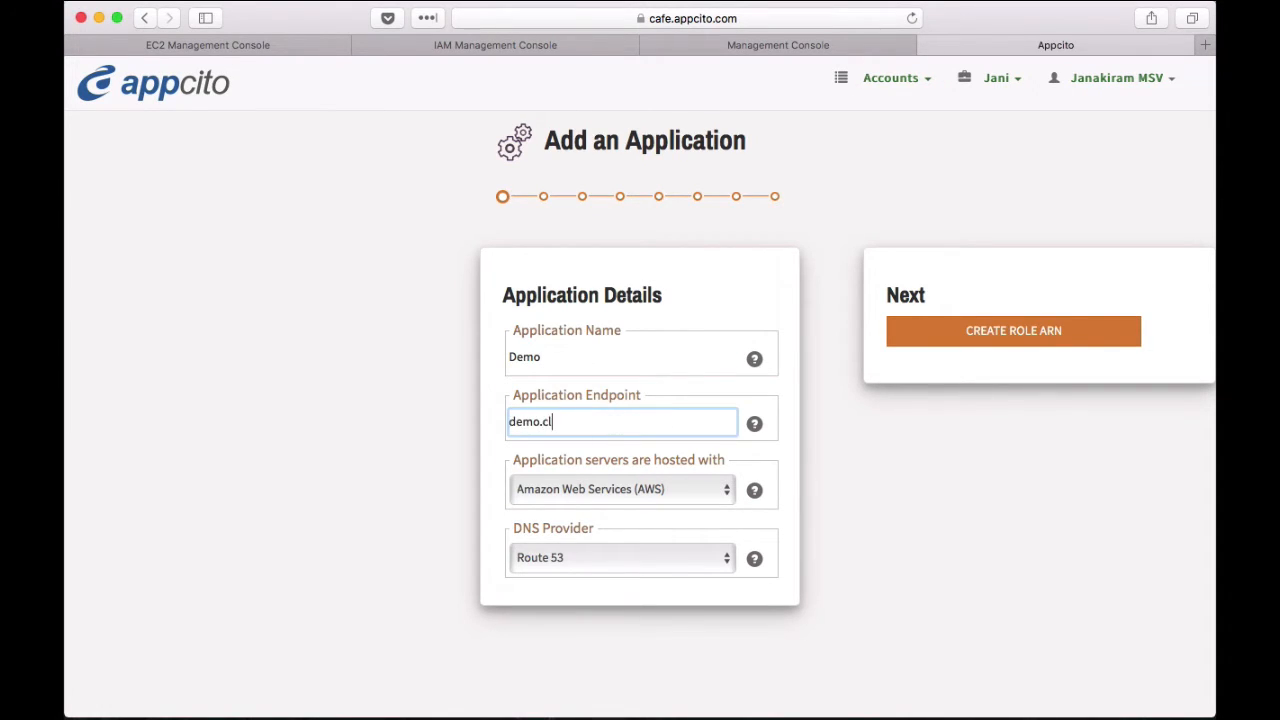
pyautogui.write('oudreadylabs.com')
# - Keep Amazon Web Services (AWS) as the server host, set the DNS provider to Other, and continue to the role ARN creation stage
pyautogui.click(585, 492)
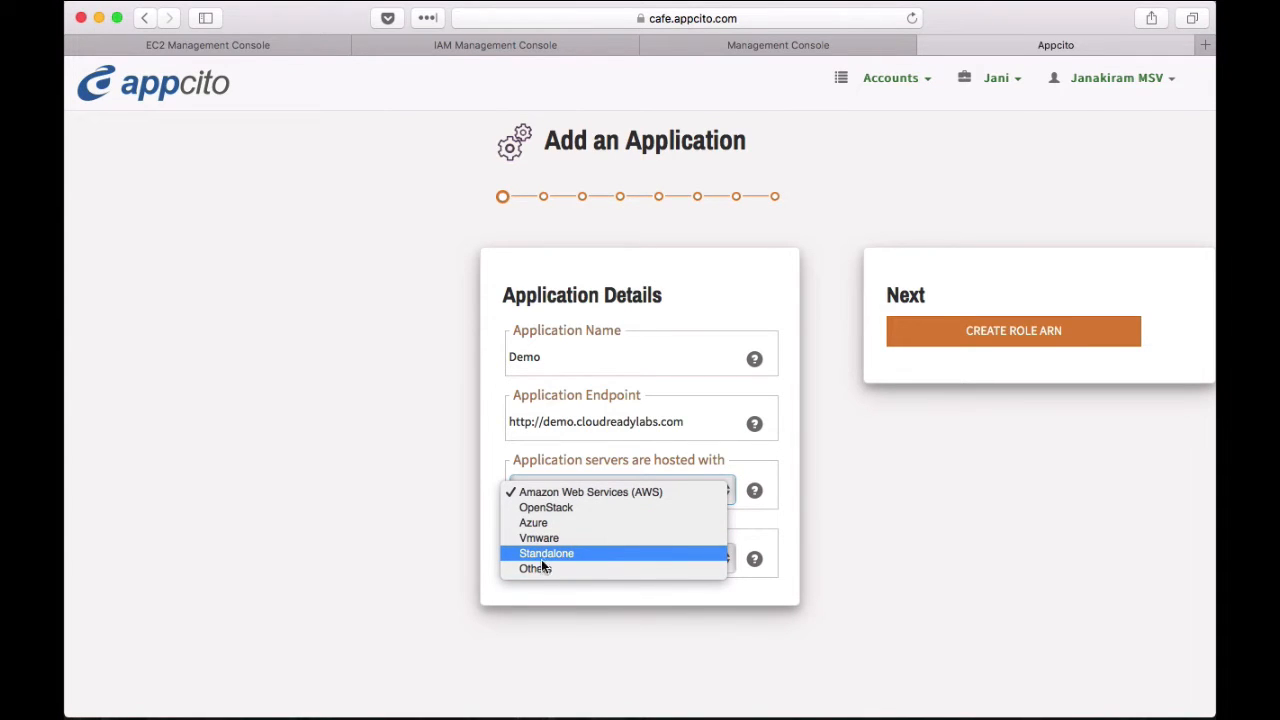
pyautogui.click(540, 491)
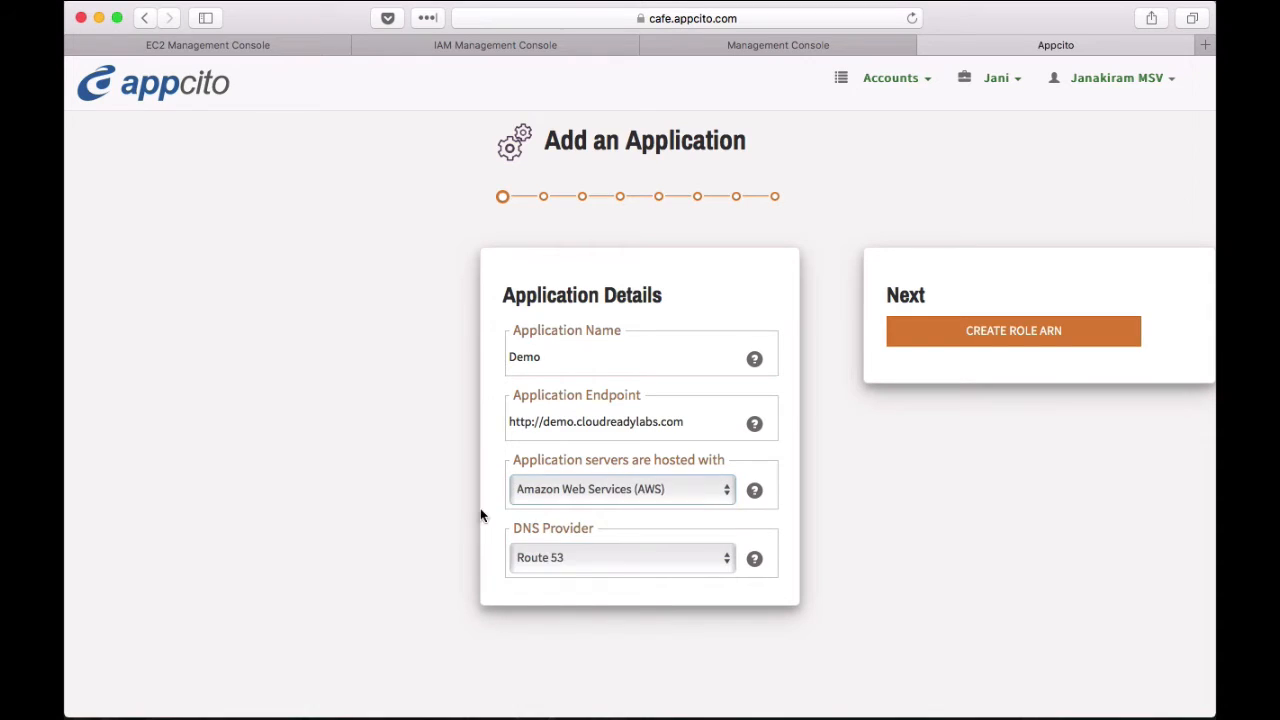
pyautogui.click(548, 561)
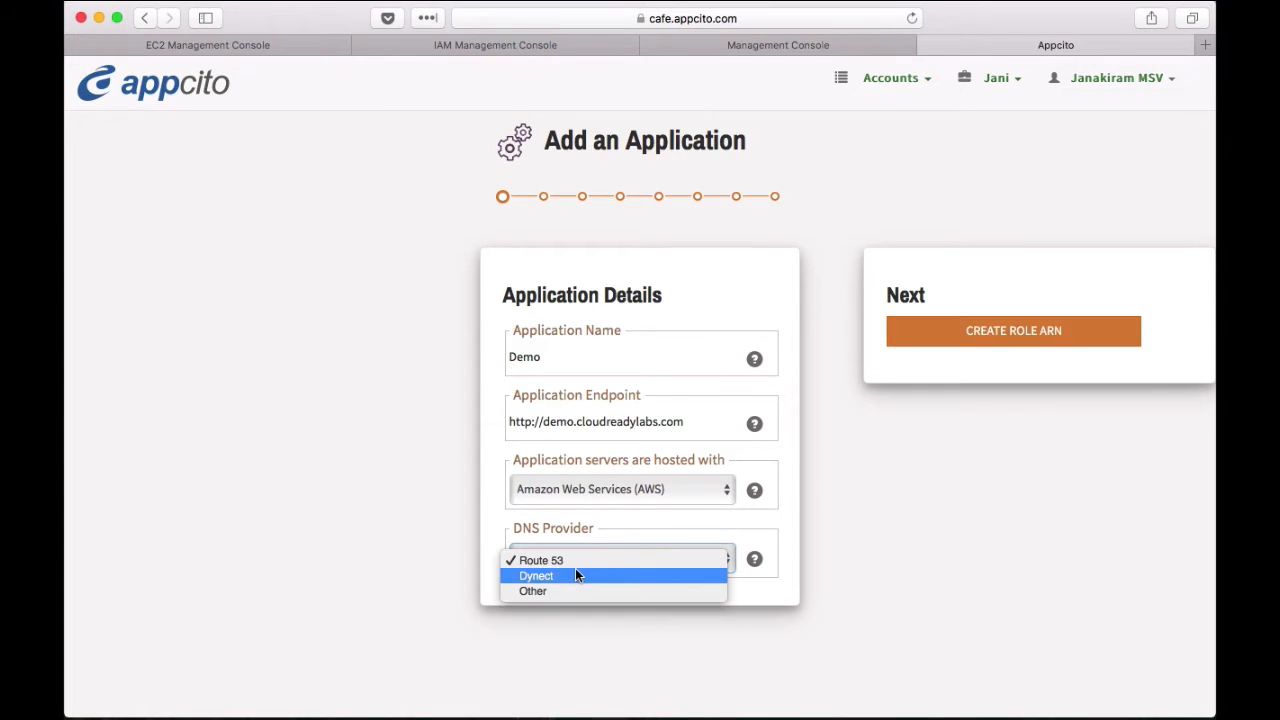
pyautogui.click(536, 592)
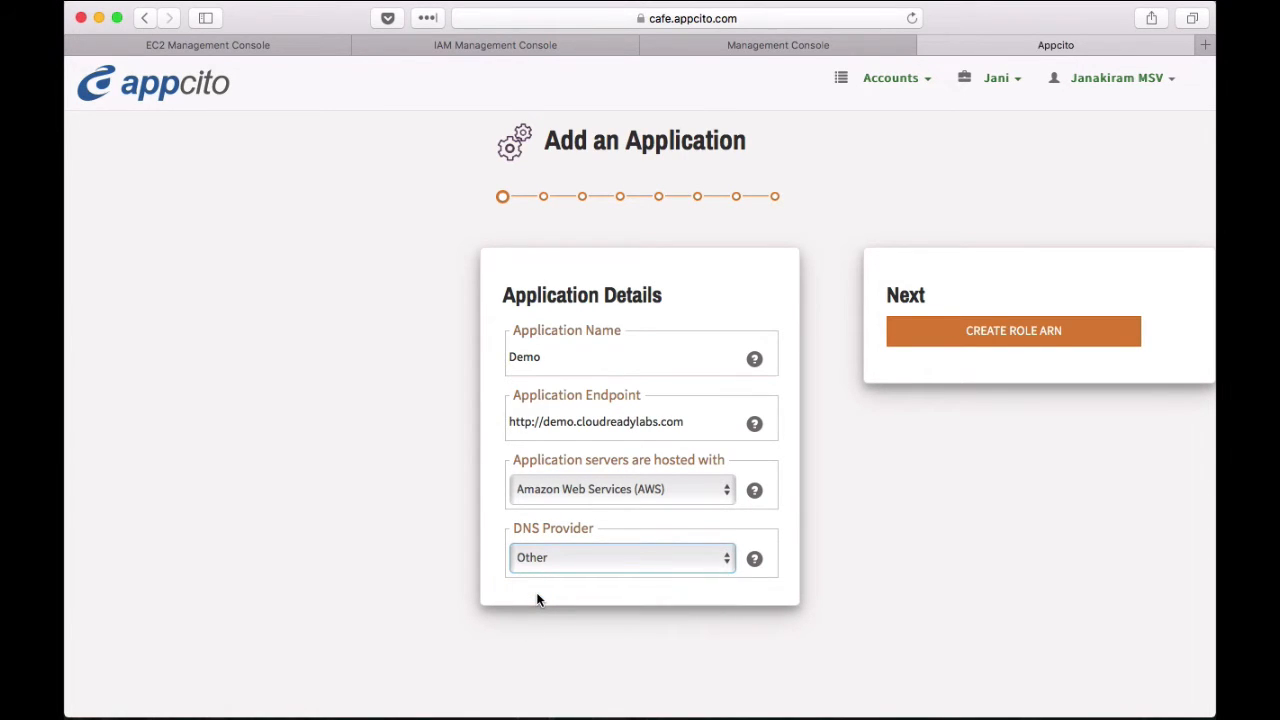
pyautogui.click(1027, 336)
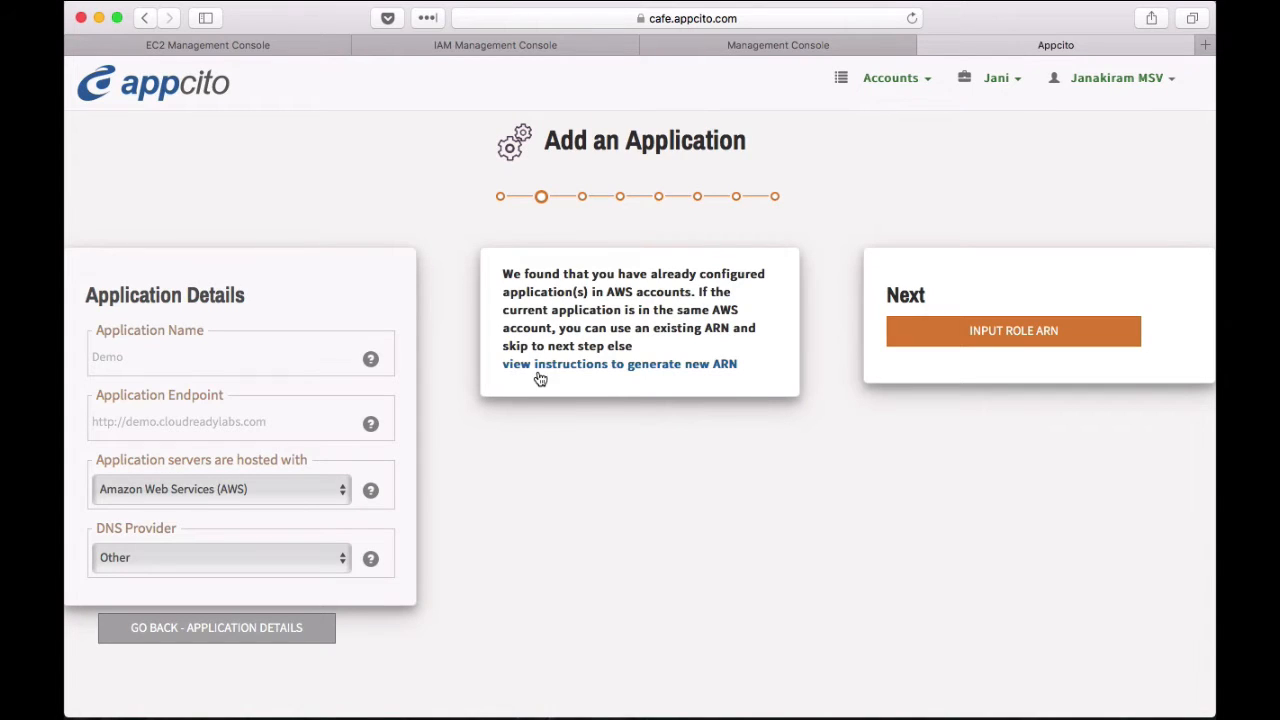
# - Open the instructions for generating a new role ARN and read through the policy document and IAM role procedures
pyautogui.click(539, 366)
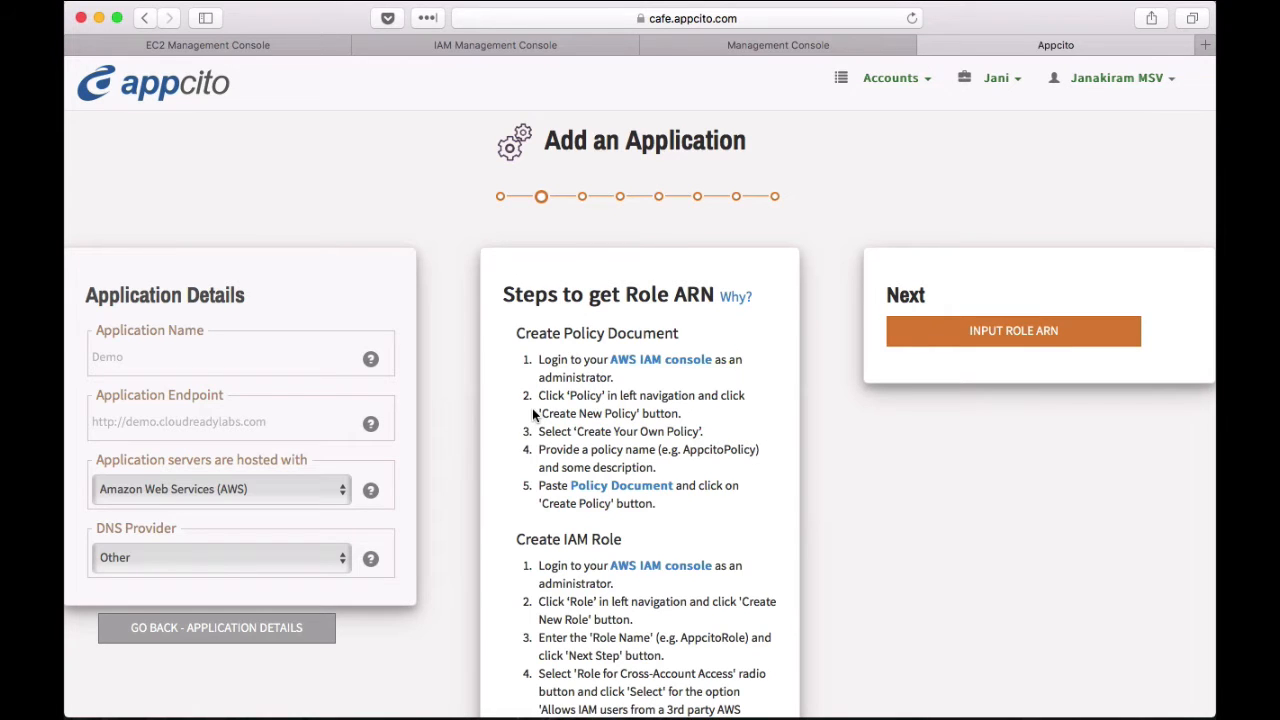
pyautogui.scroll(-3, 533, 413)
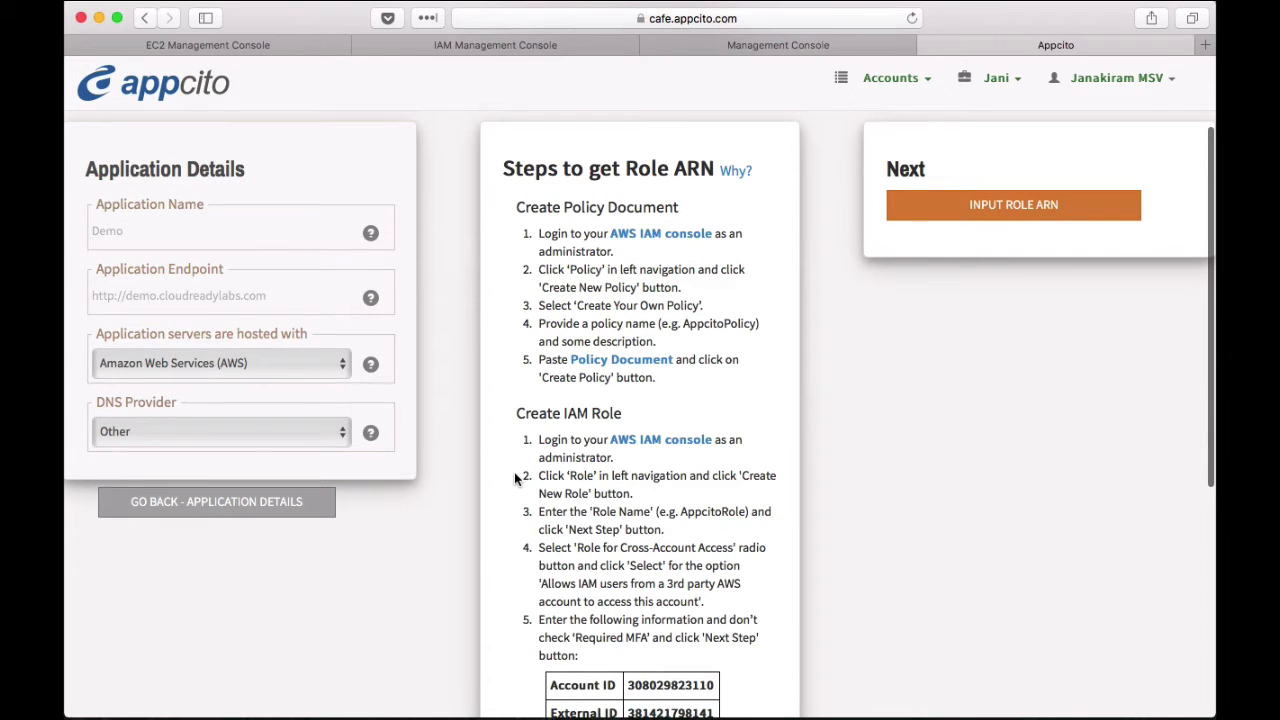
pyautogui.scroll(-2, 514, 479)
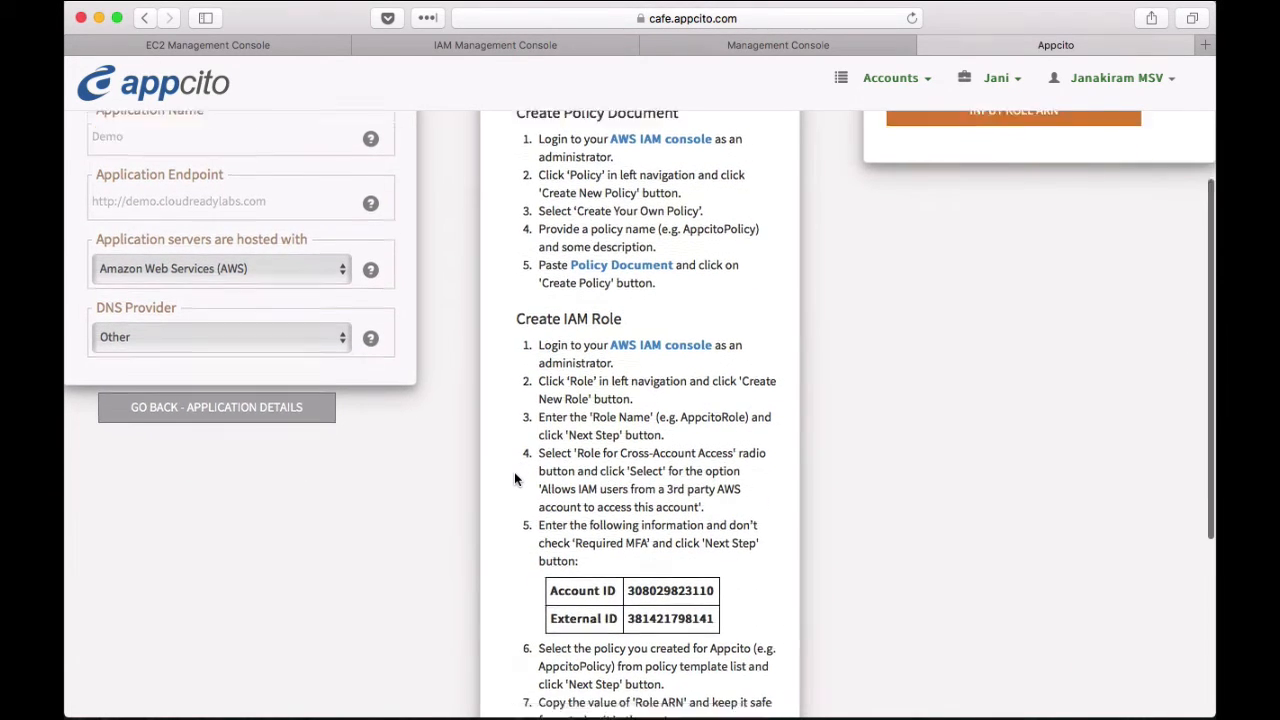
pyautogui.scroll(-3, 514, 479)
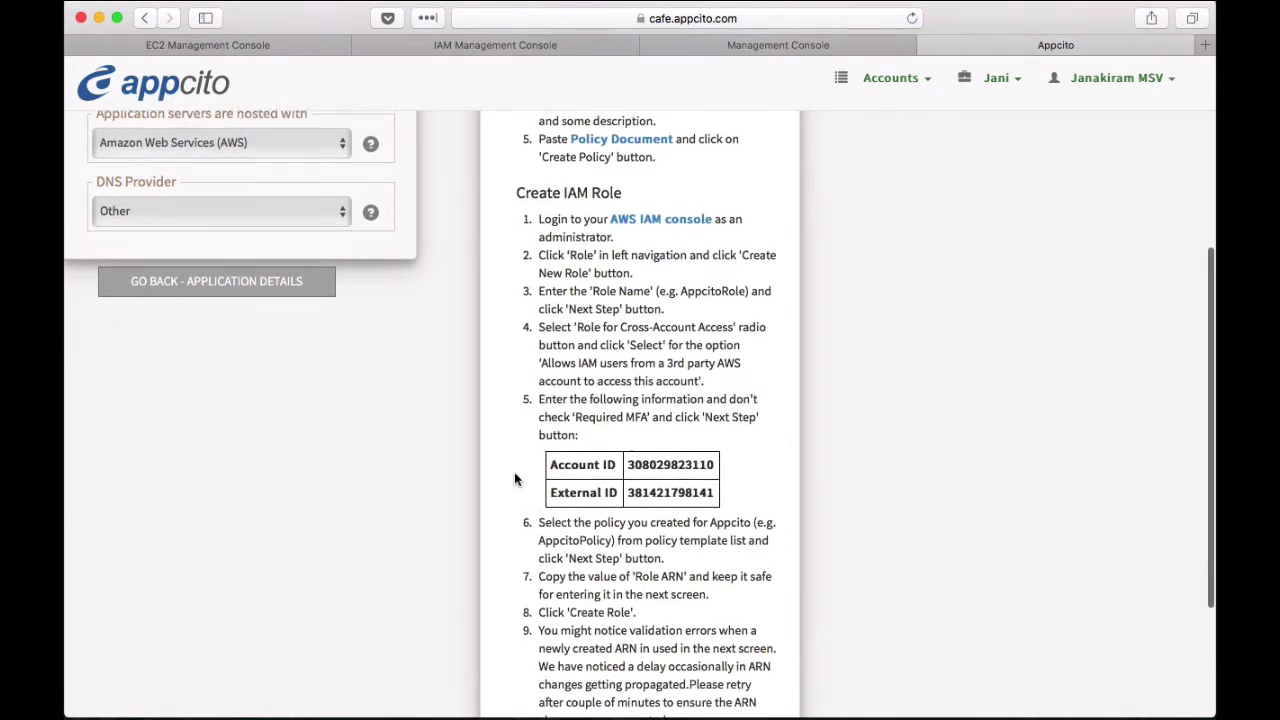
pyautogui.scroll(-2, 514, 479)
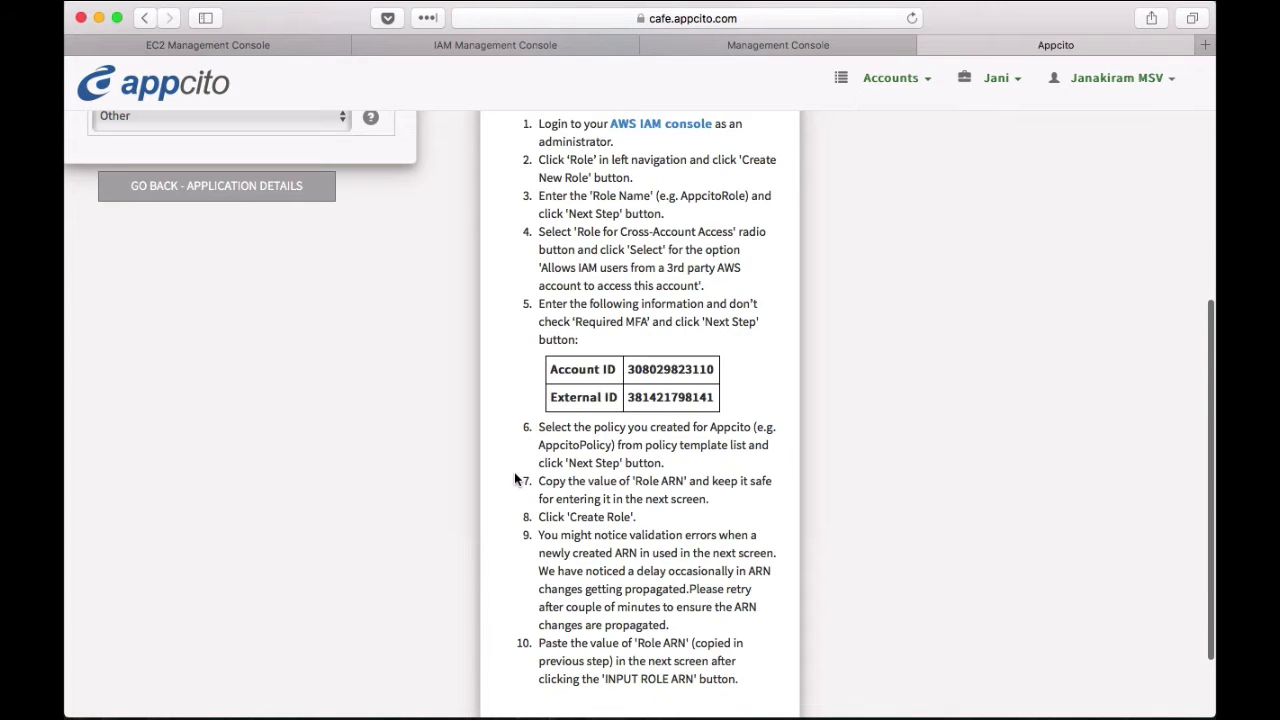
pyautogui.scroll(6, 514, 479)
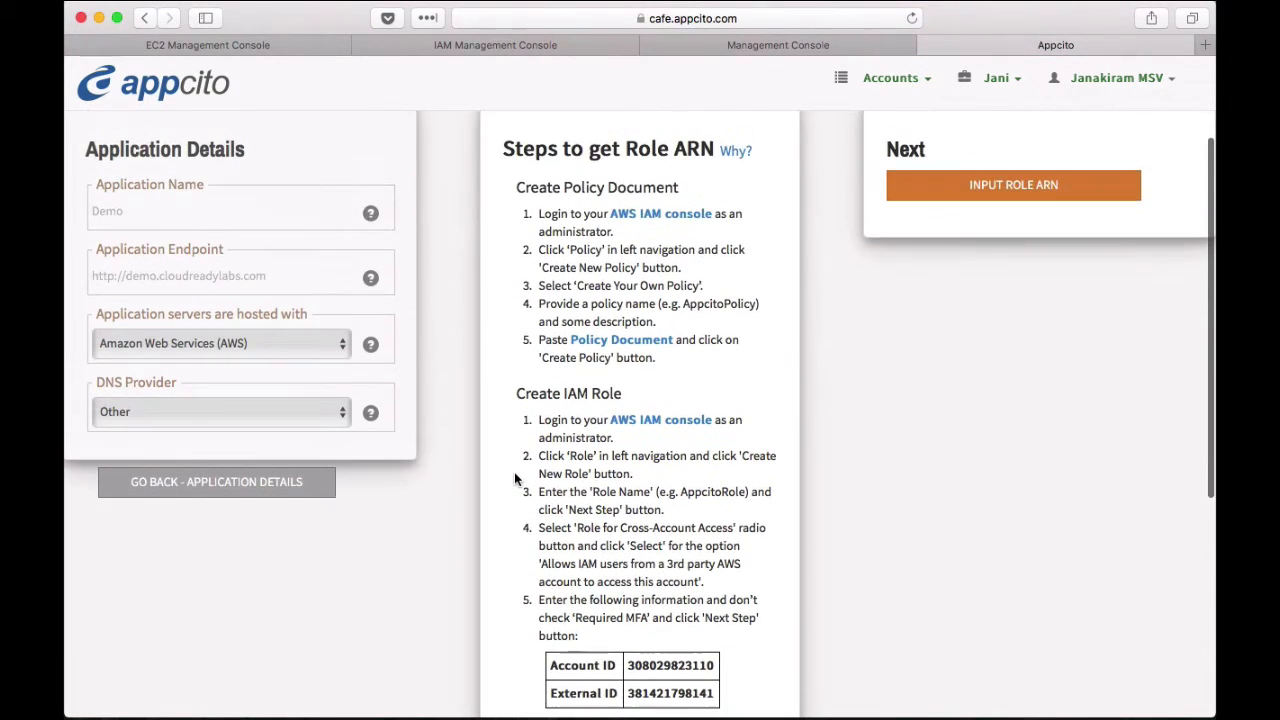
pyautogui.scroll(2, 514, 472)
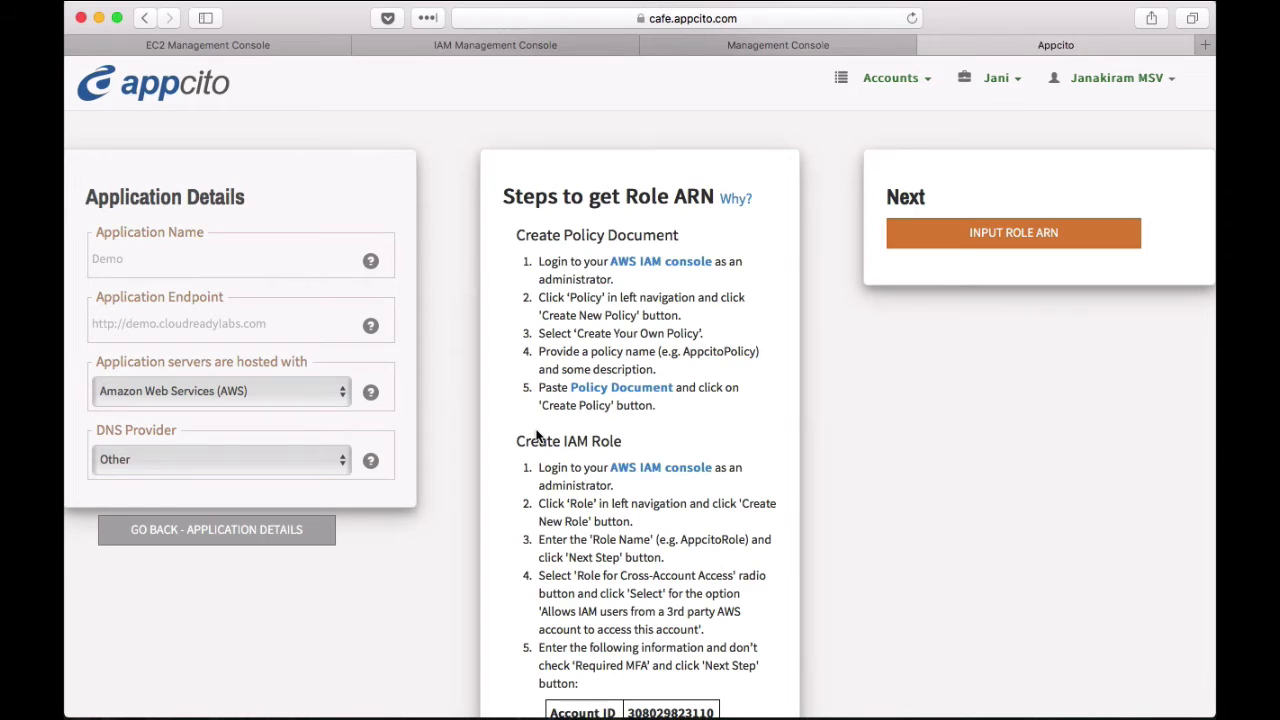
# - Switch to the IAM console, open AppcitoPolicy and examine the permissions granted throughout its policy document
pyautogui.click(485, 46)
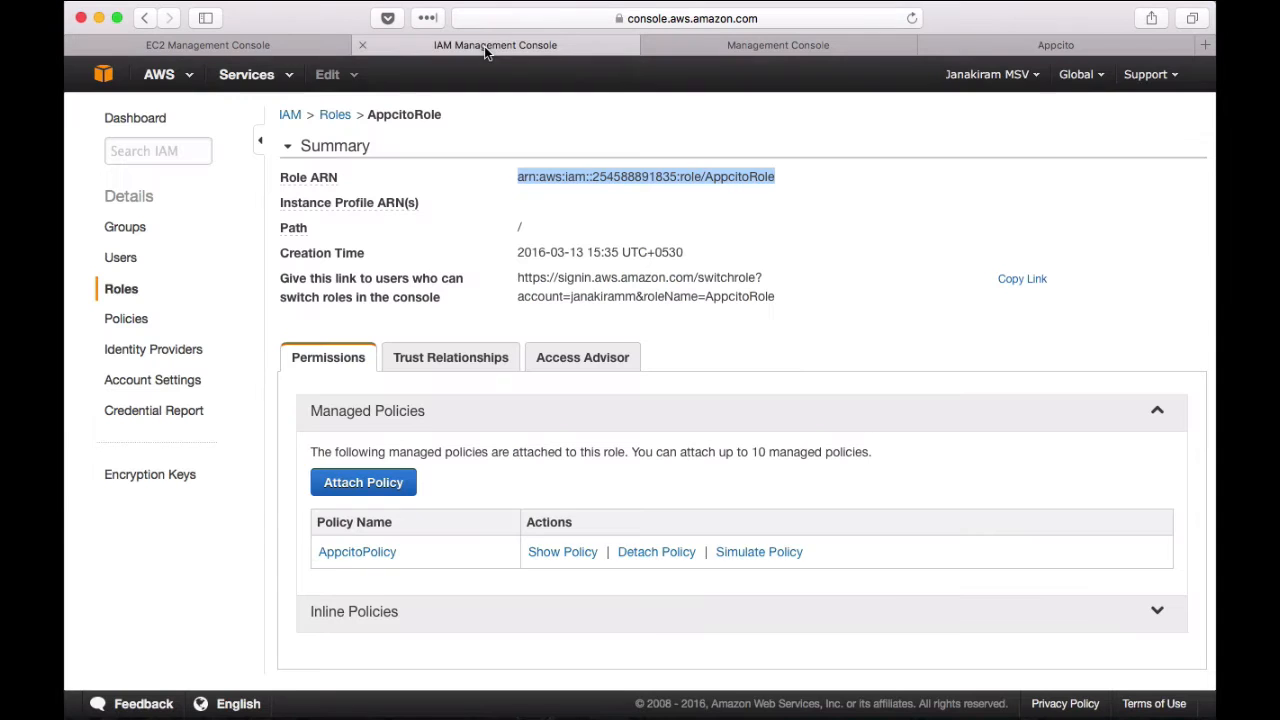
pyautogui.click(118, 290)
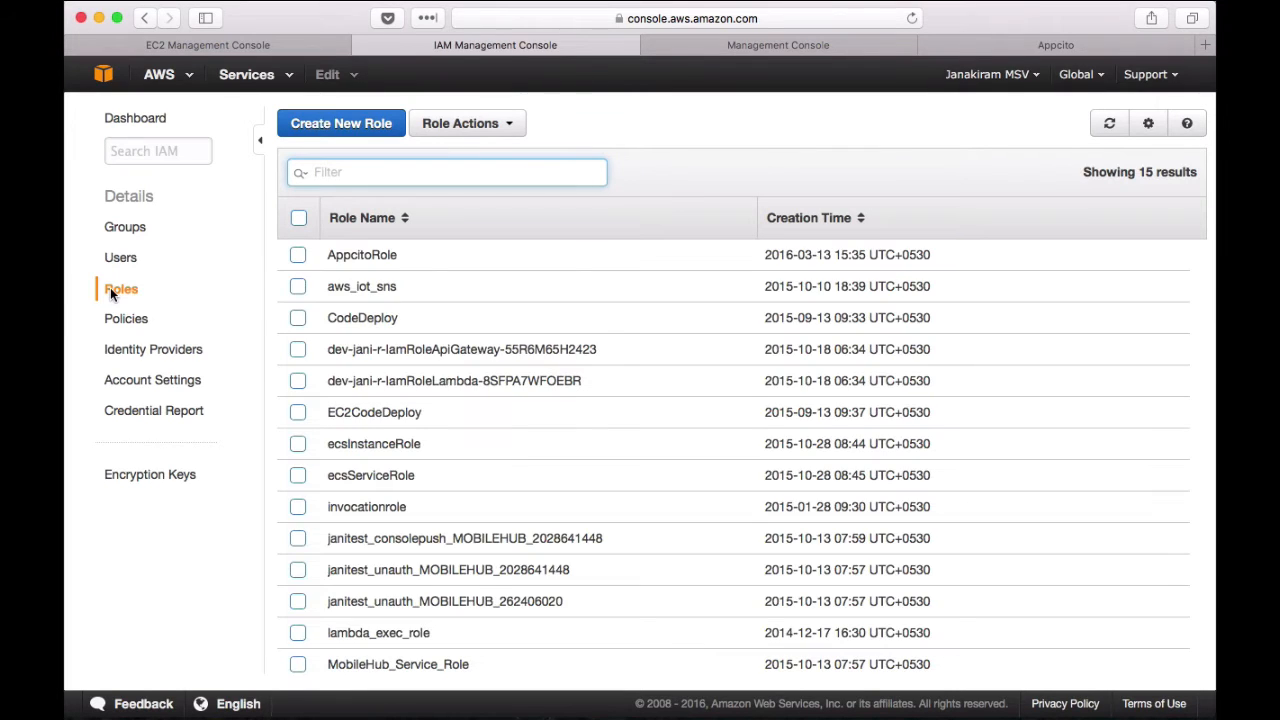
pyautogui.click(130, 318)
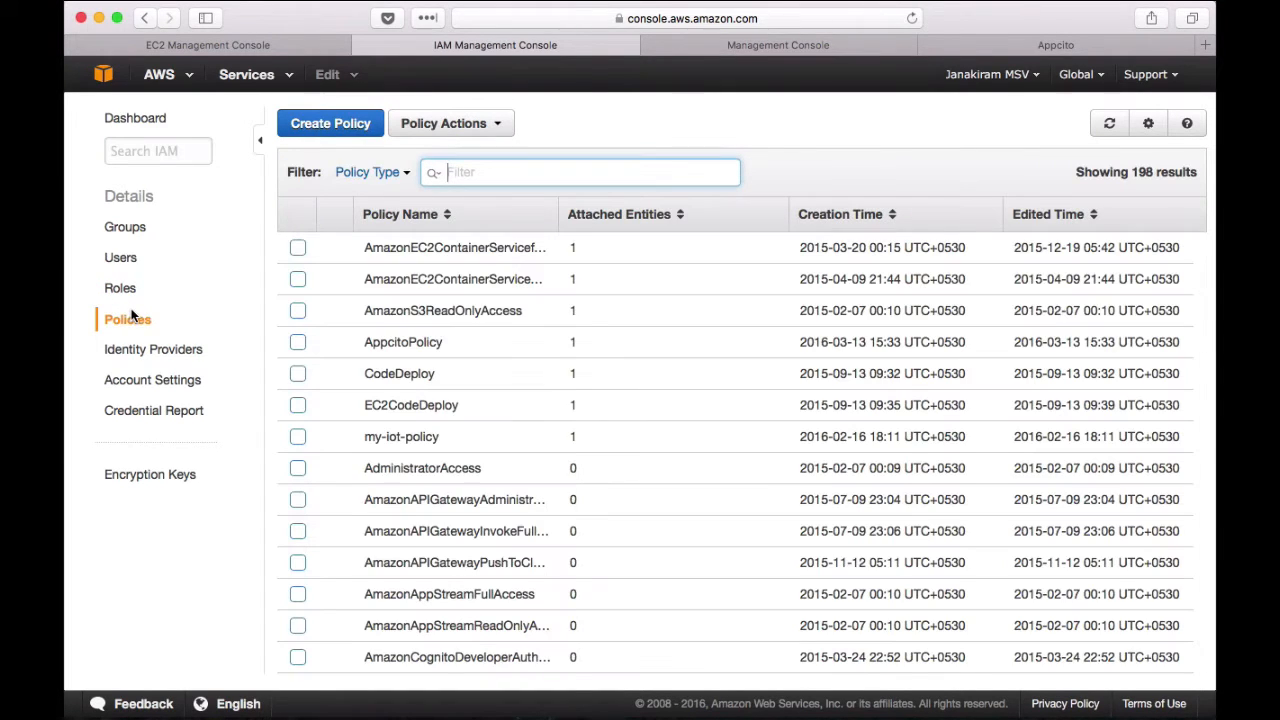
pyautogui.click(403, 342)
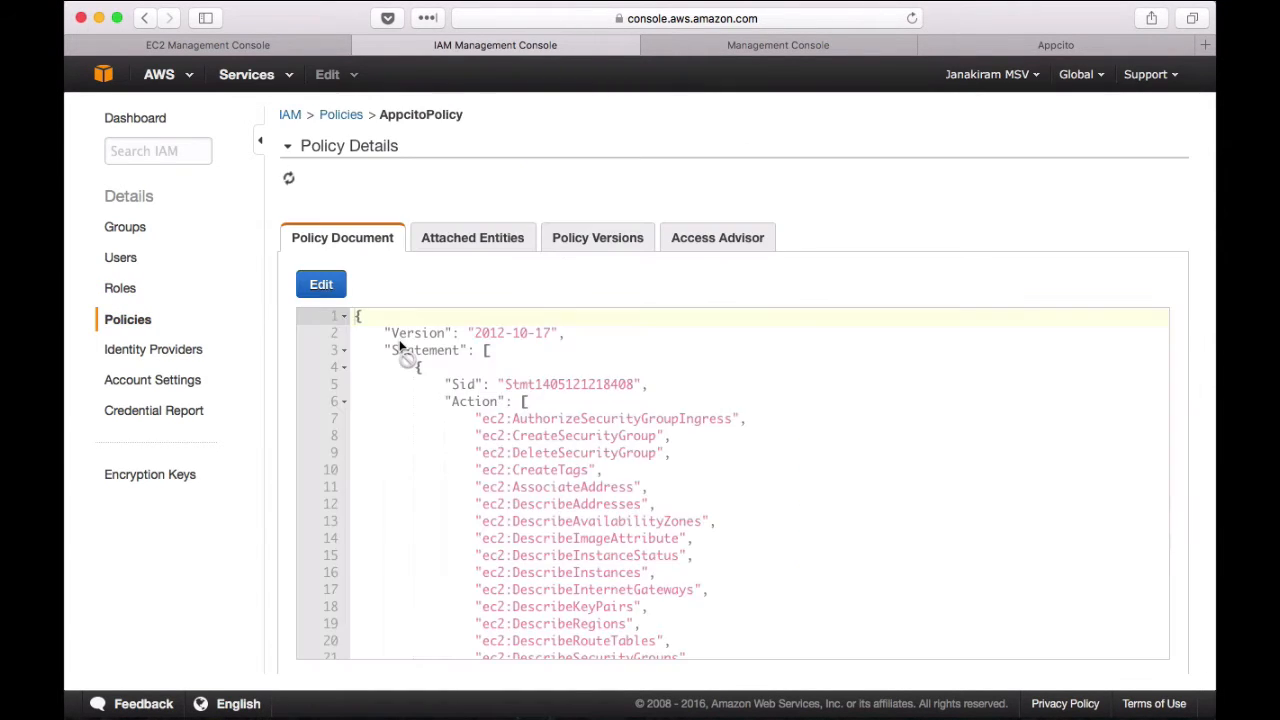
pyautogui.scroll(-3, 466, 407)
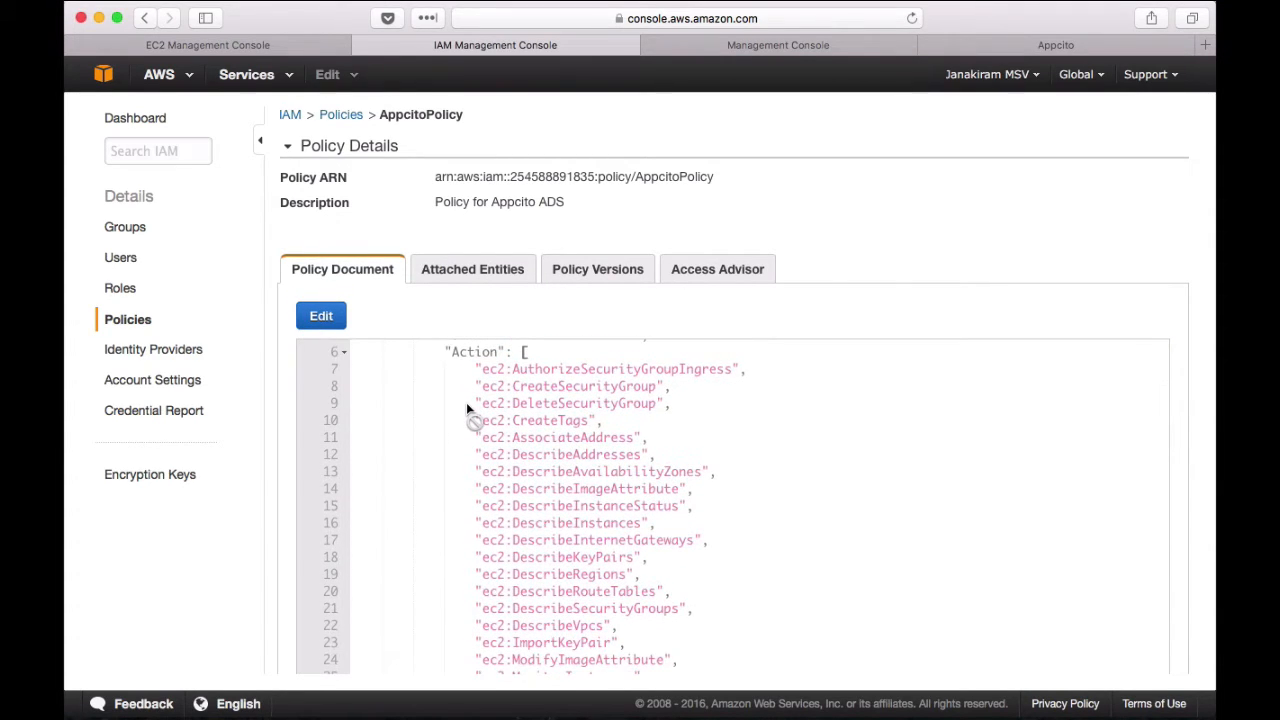
pyautogui.scroll(-5, 466, 402)
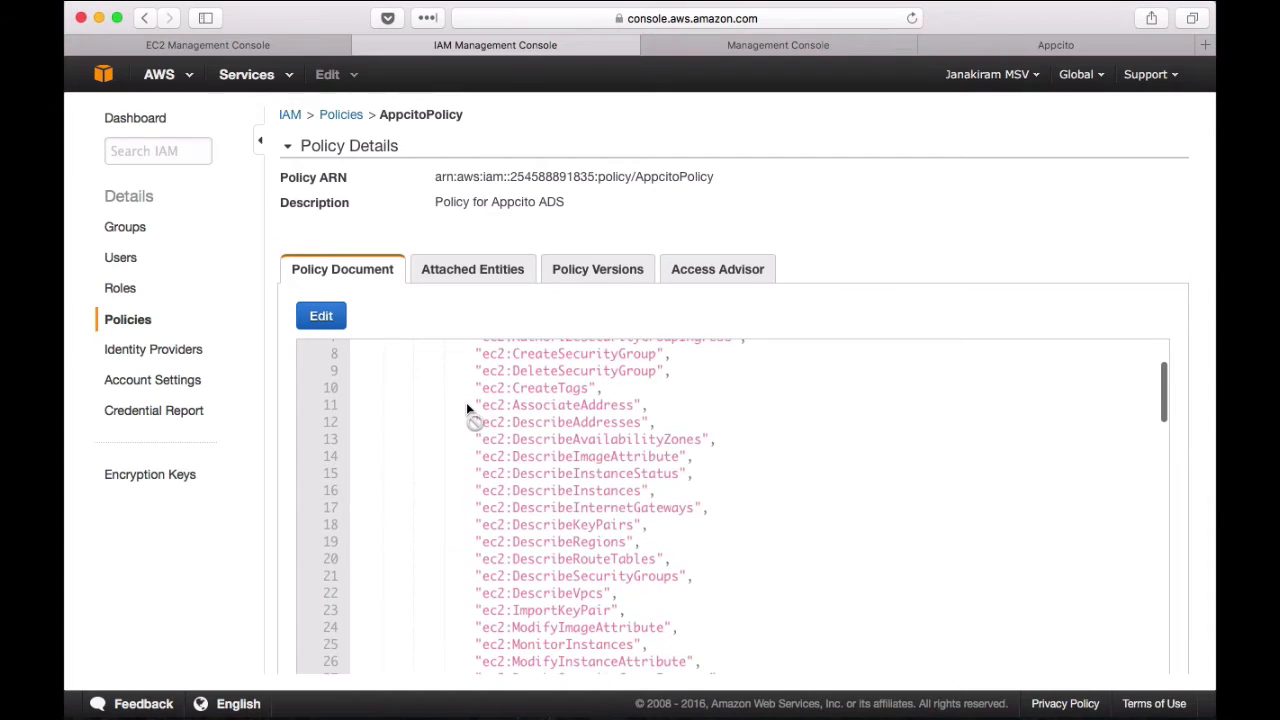
pyautogui.scroll(-4, 466, 402)
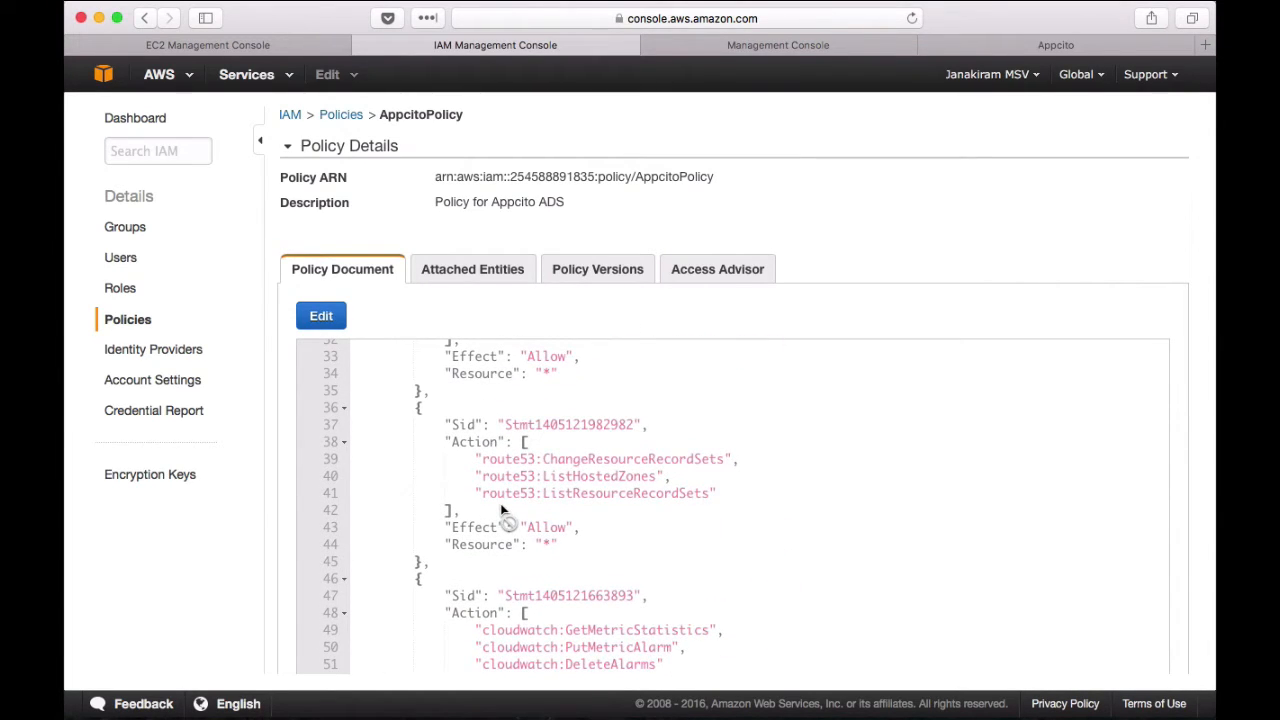
pyautogui.scroll(-3, 500, 510)
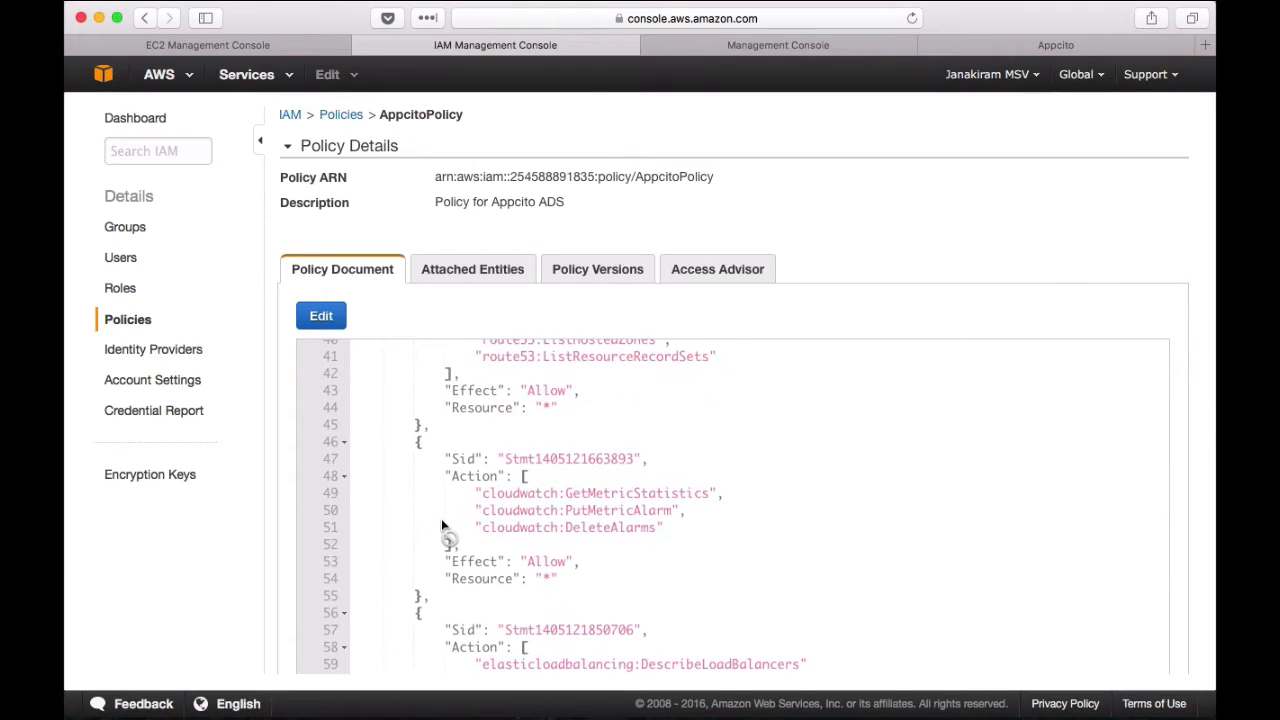
pyautogui.scroll(-2, 441, 518)
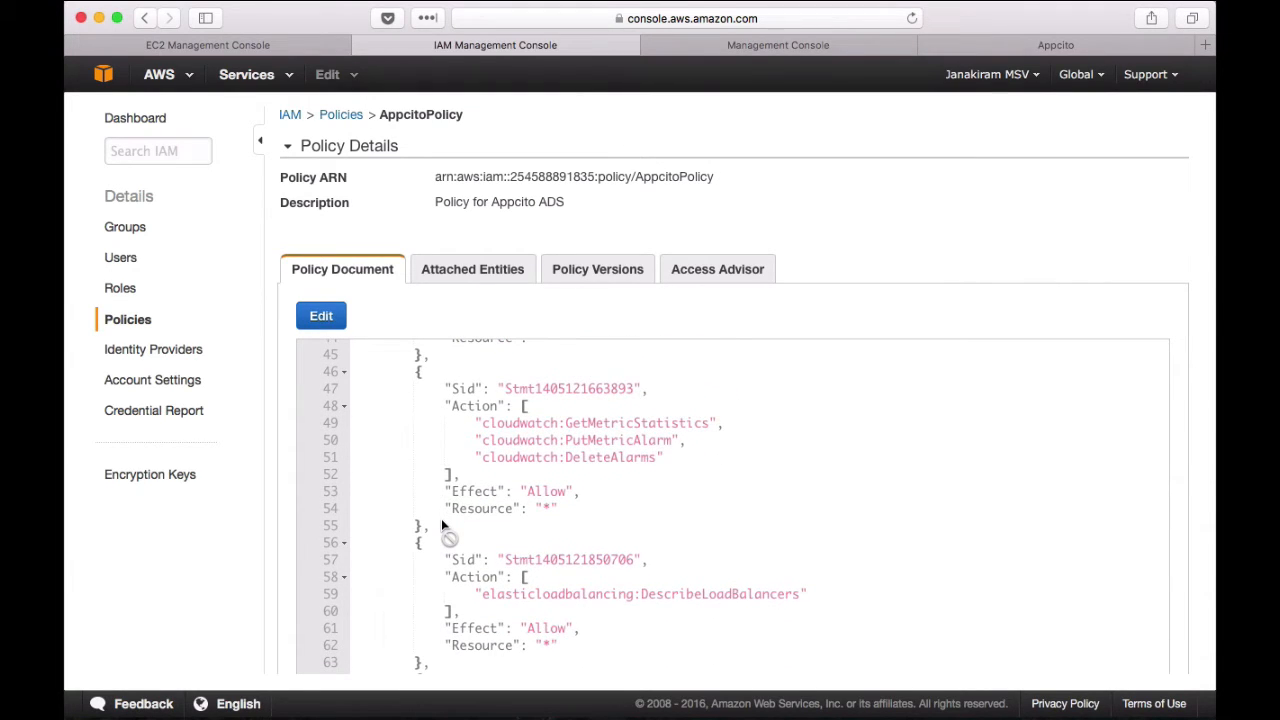
pyautogui.scroll(-4, 441, 518)
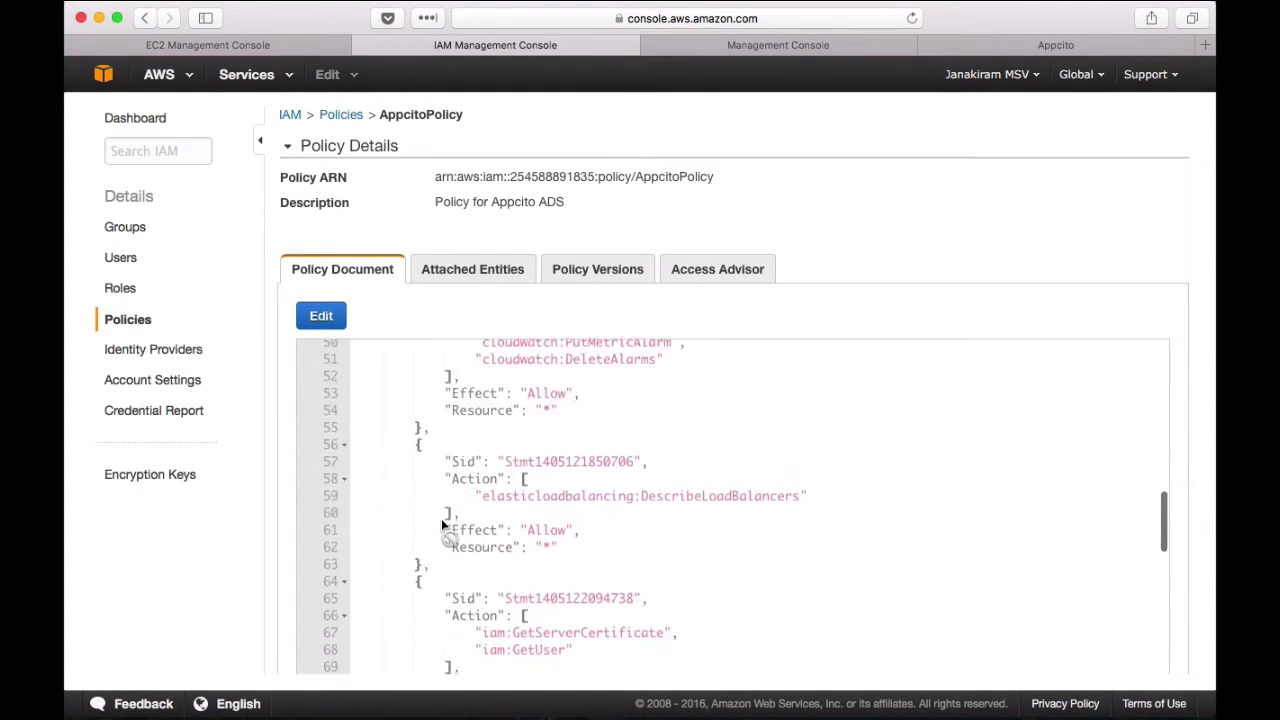
pyautogui.scroll(-5, 441, 518)
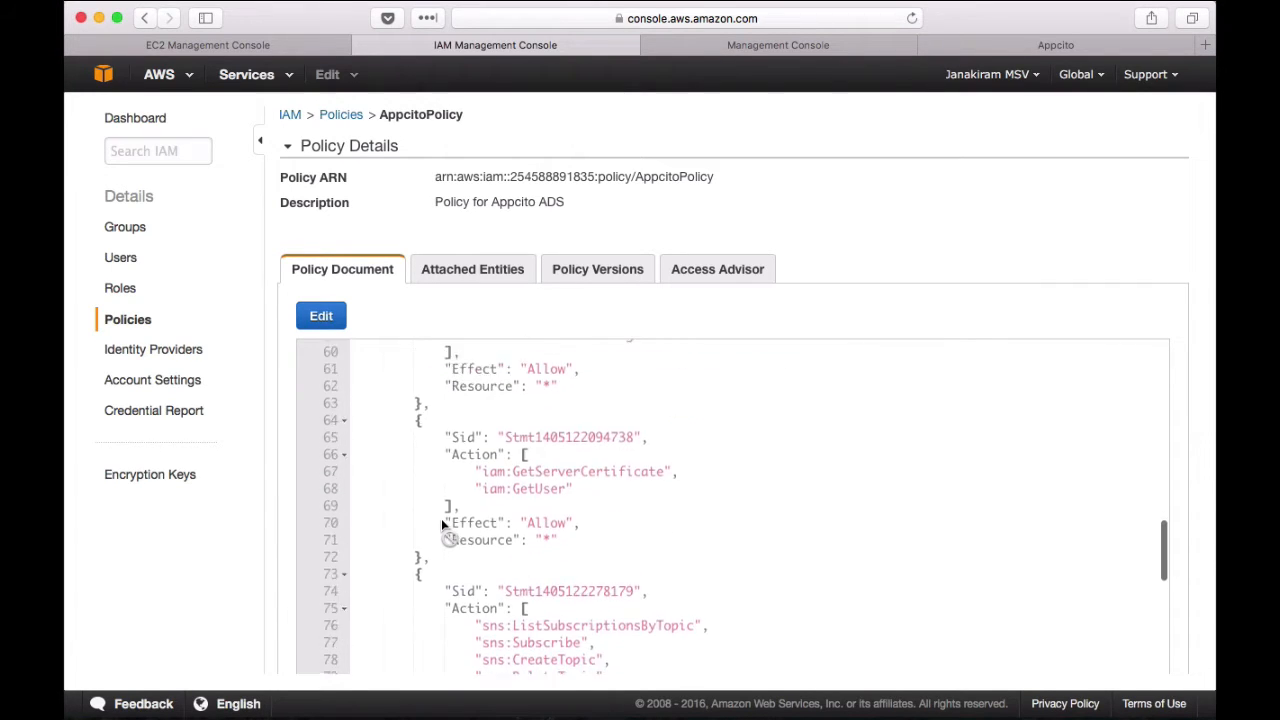
pyautogui.scroll(-8, 441, 518)
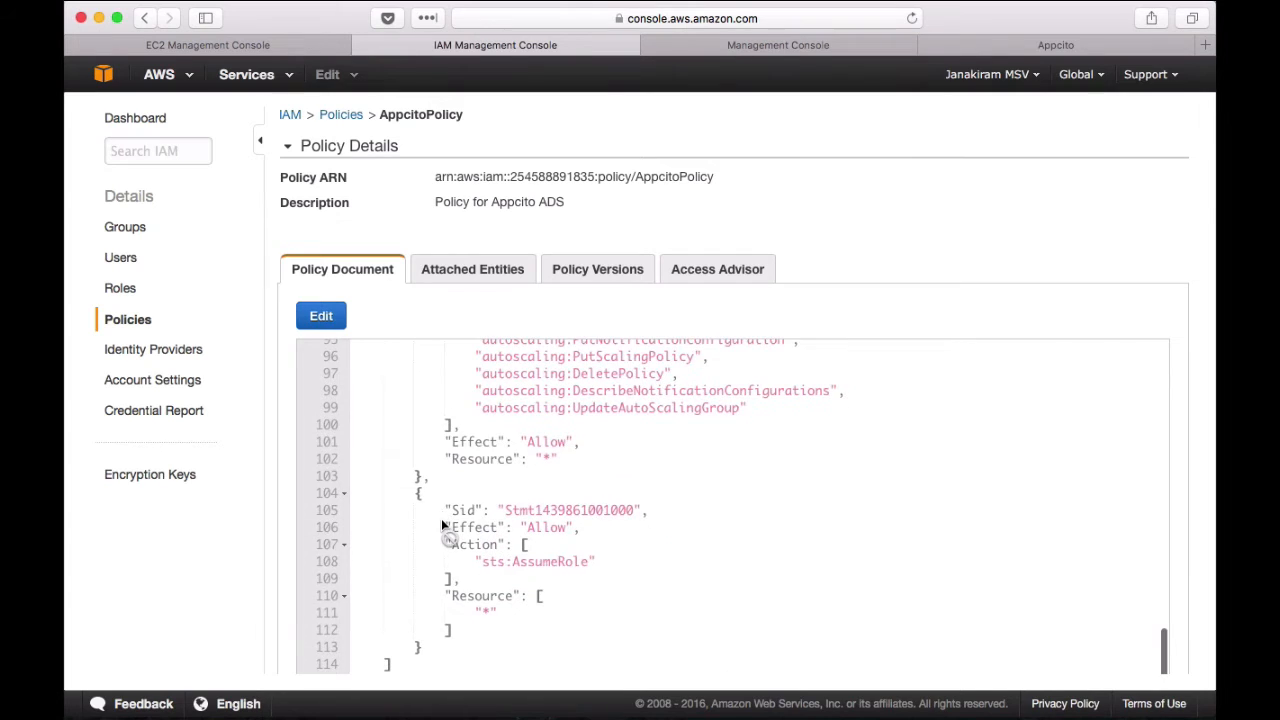
# - Finish reviewing the AppcitoPolicy document, and open the AppcitoRole details to examine its ARN and attached policy
pyautogui.scroll(6, 441, 518)
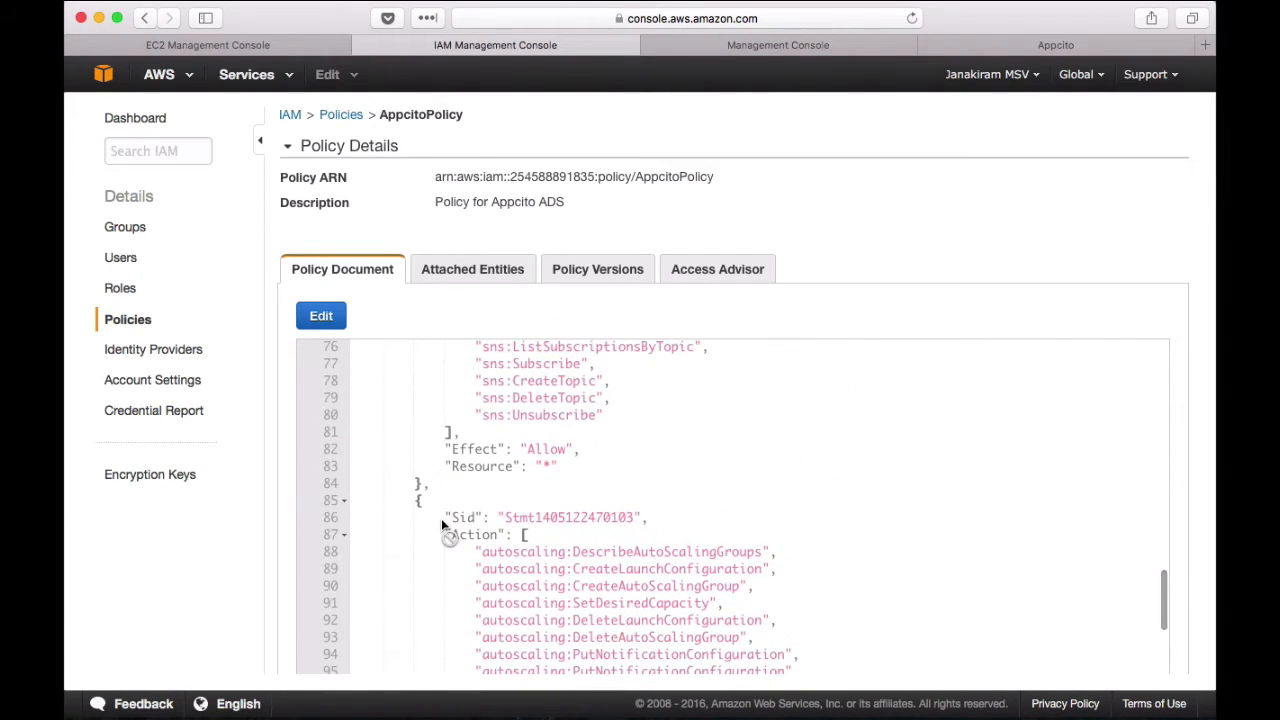
pyautogui.scroll(10, 441, 518)
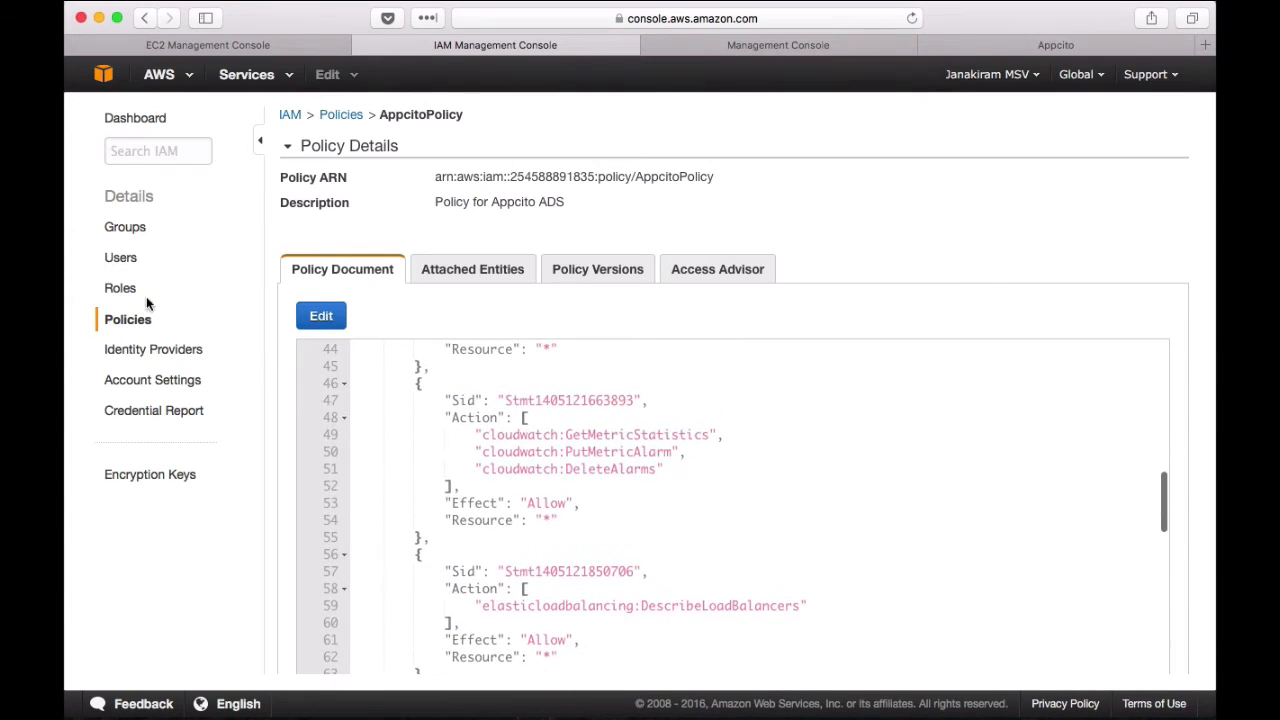
pyautogui.click(111, 289)
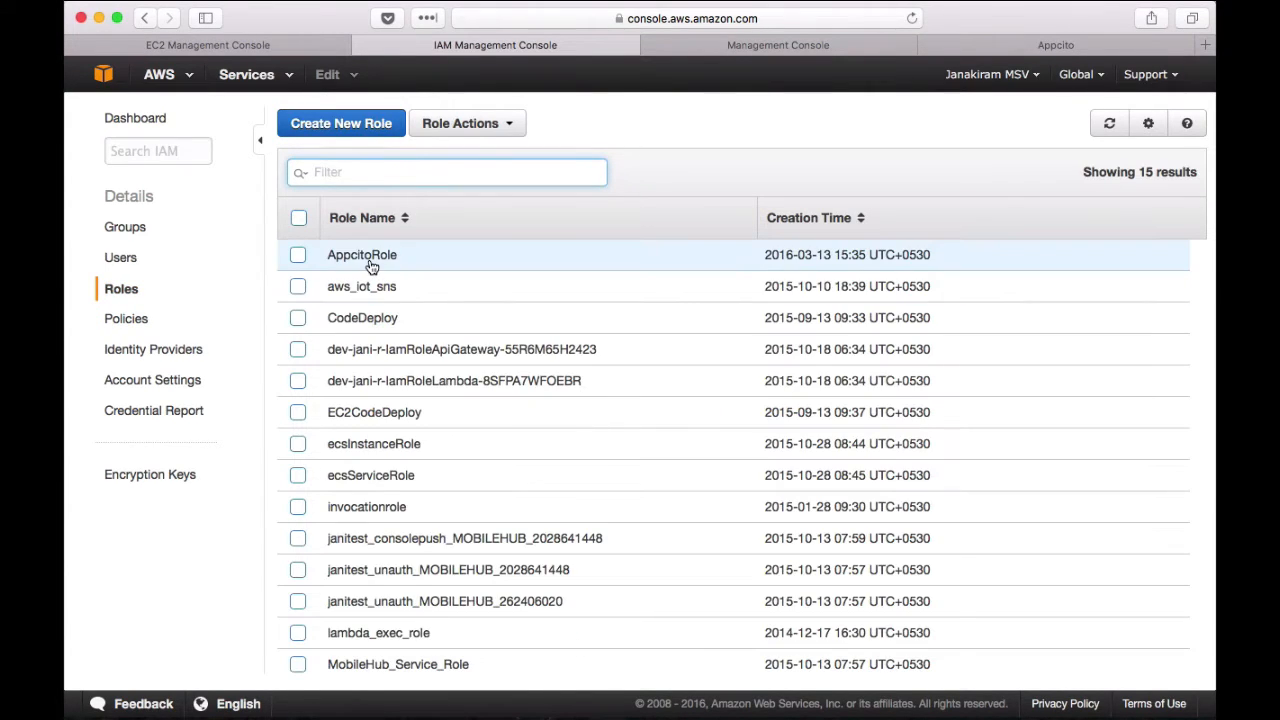
pyautogui.click(369, 258)
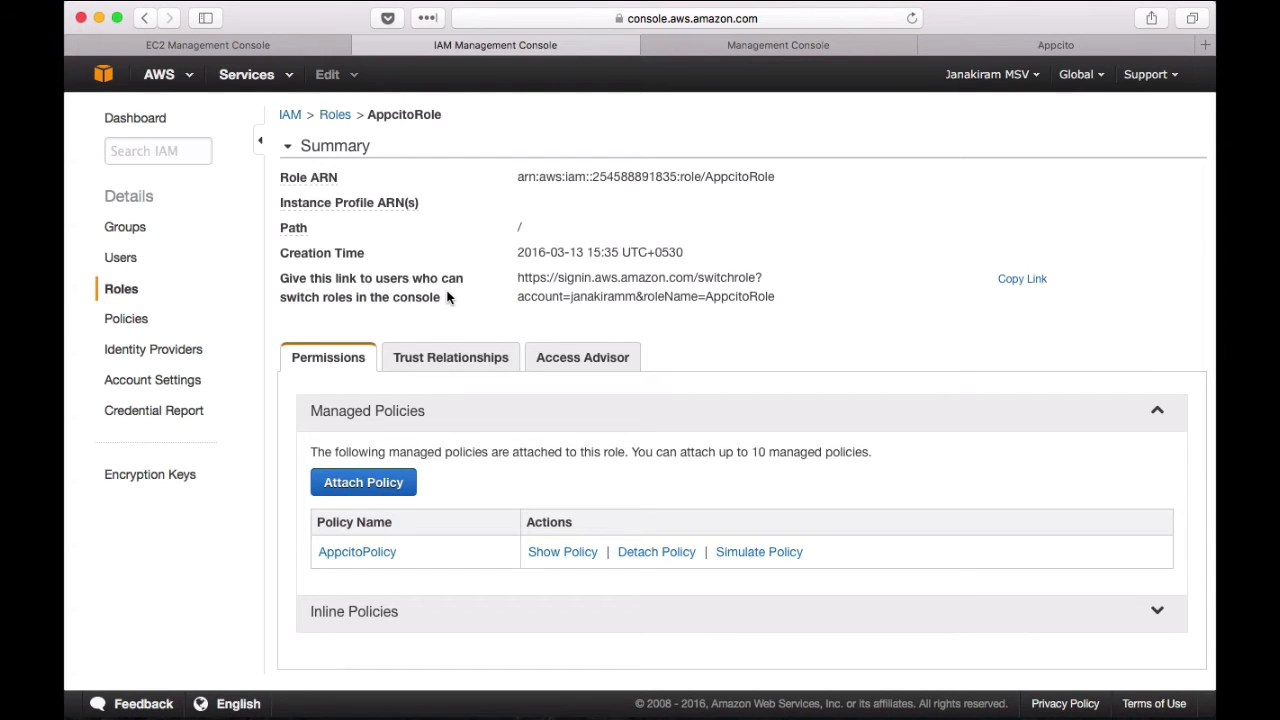
# - Switch back to Appcito and continue from the role ARN instructions to the cloud account configuration
pyautogui.click(651, 45)
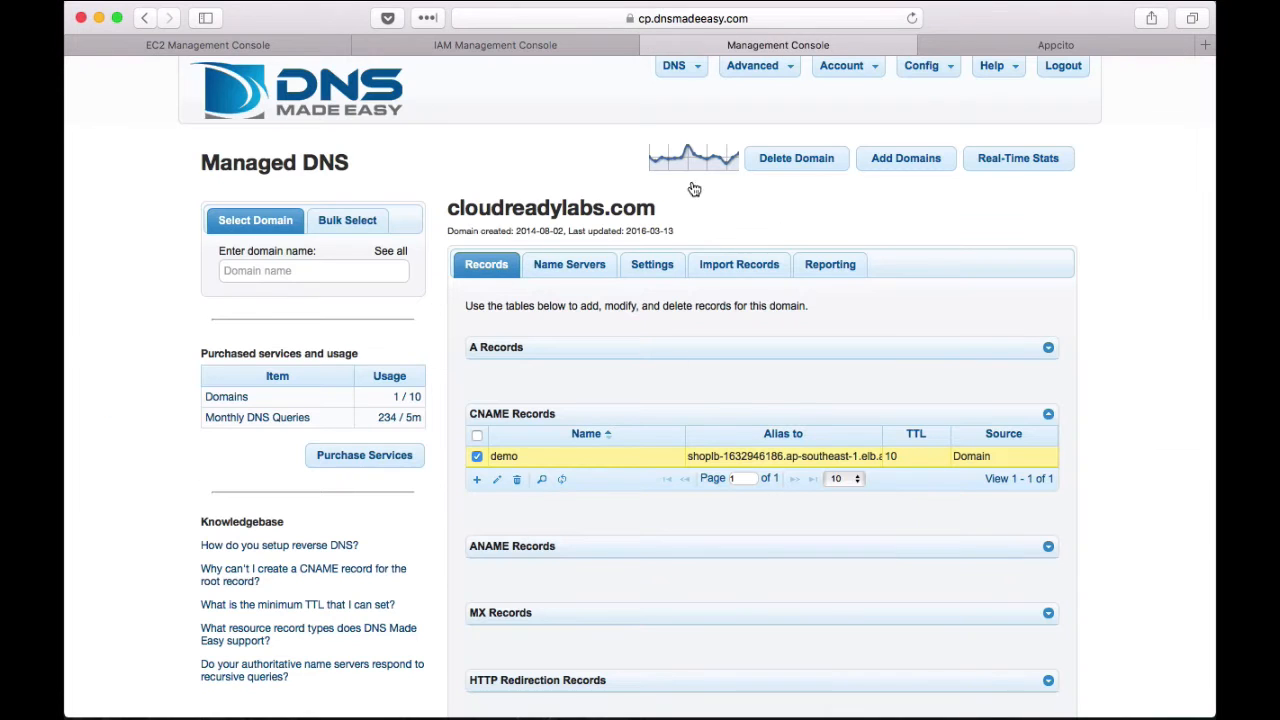
pyautogui.click(1021, 41)
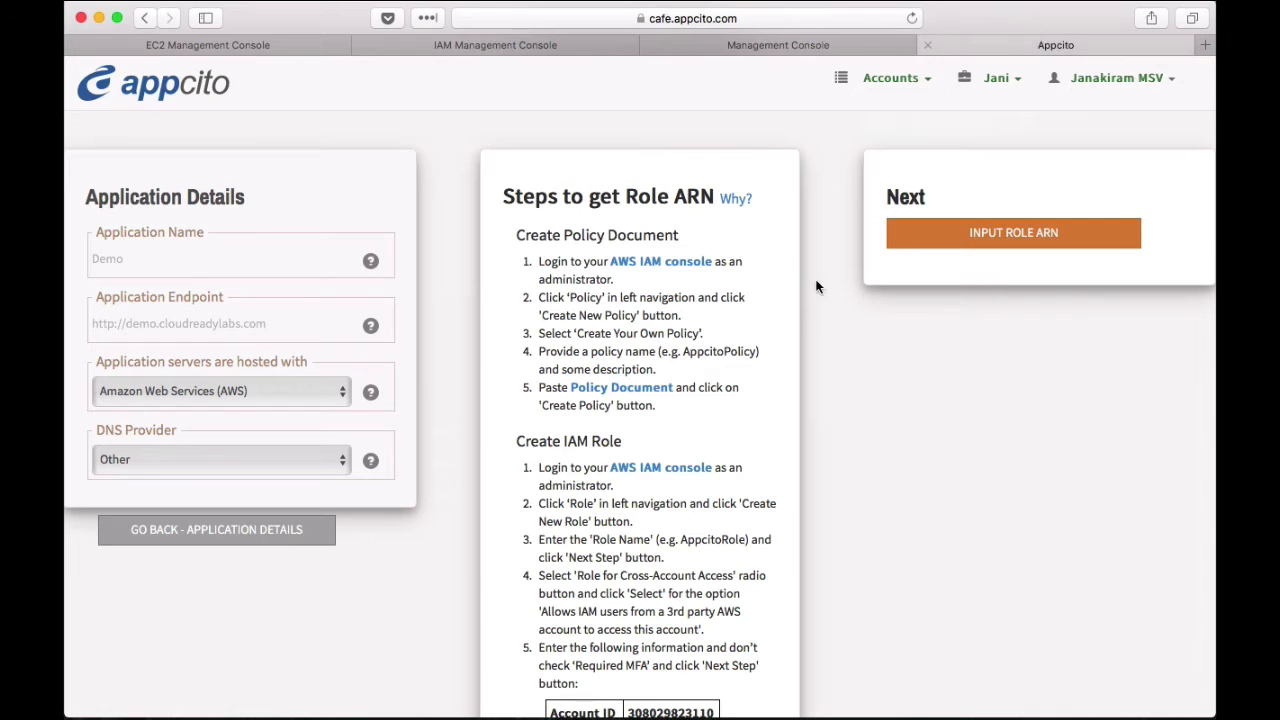
pyautogui.click(998, 238)
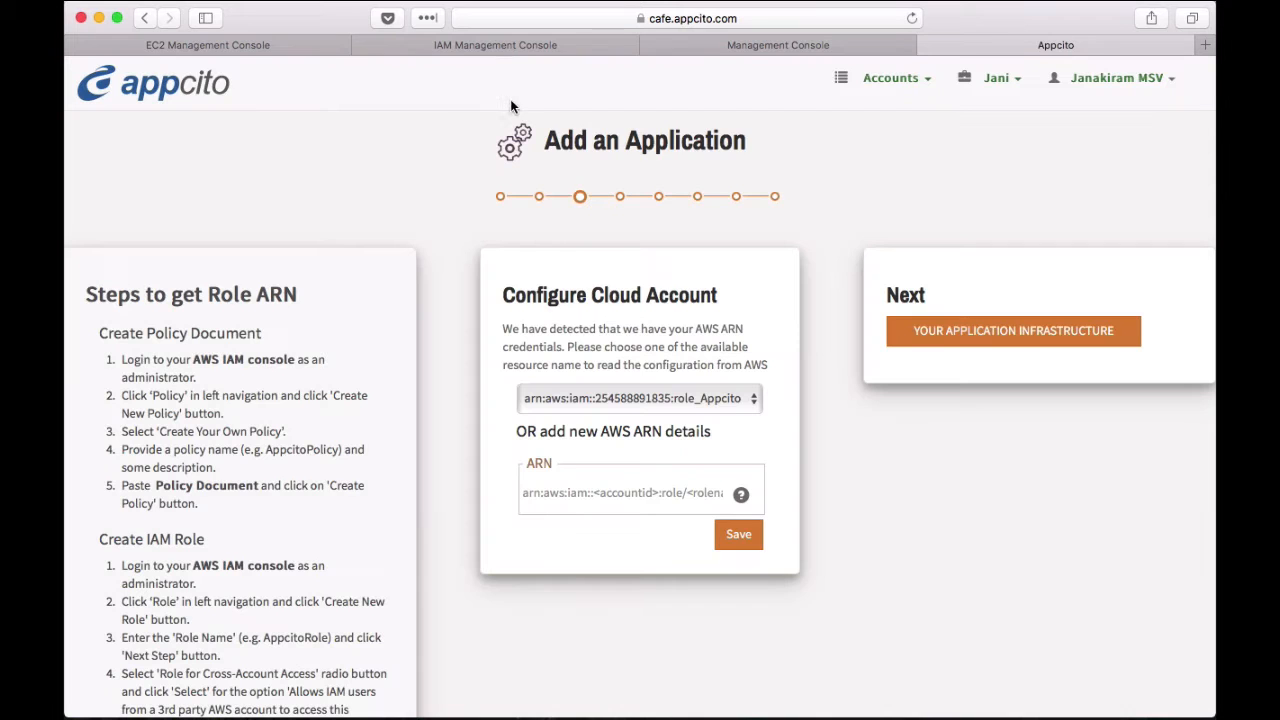
# - Switch to the IAM console and check the role ARN shown for AppcitoRole
pyautogui.click(486, 45)
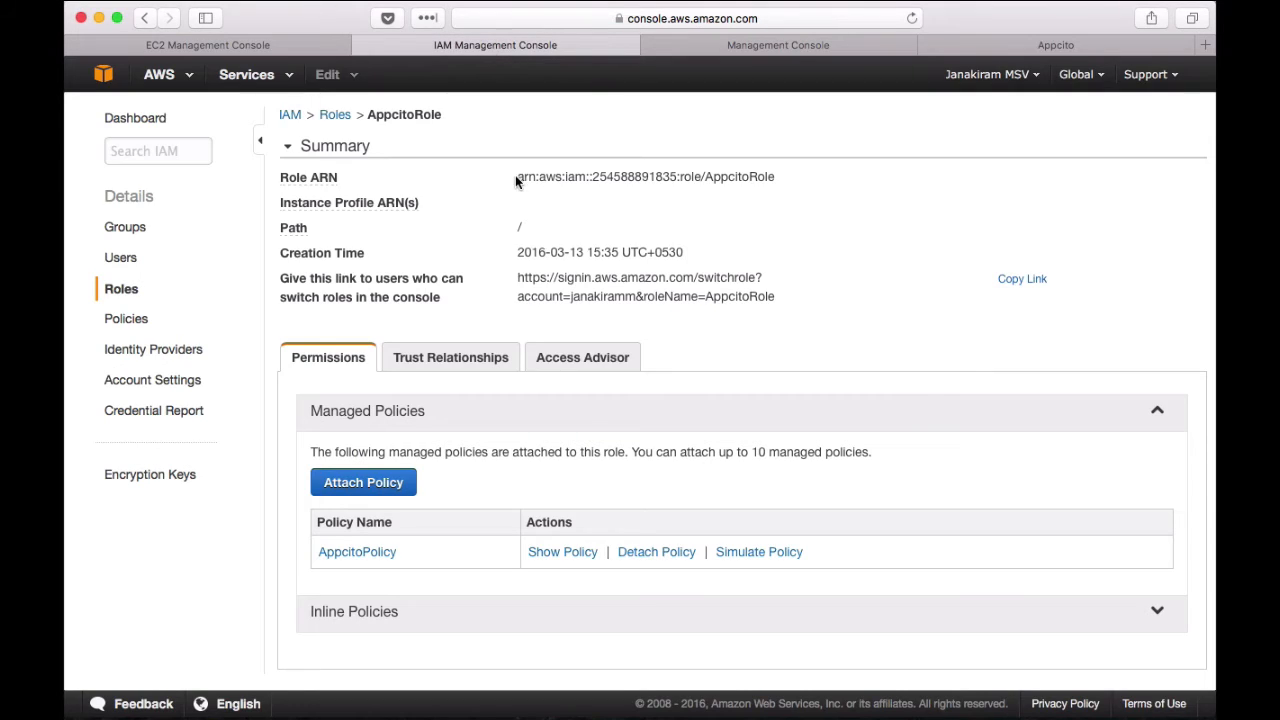
pyautogui.moveTo(517, 178); pyautogui.dragTo(774, 176)
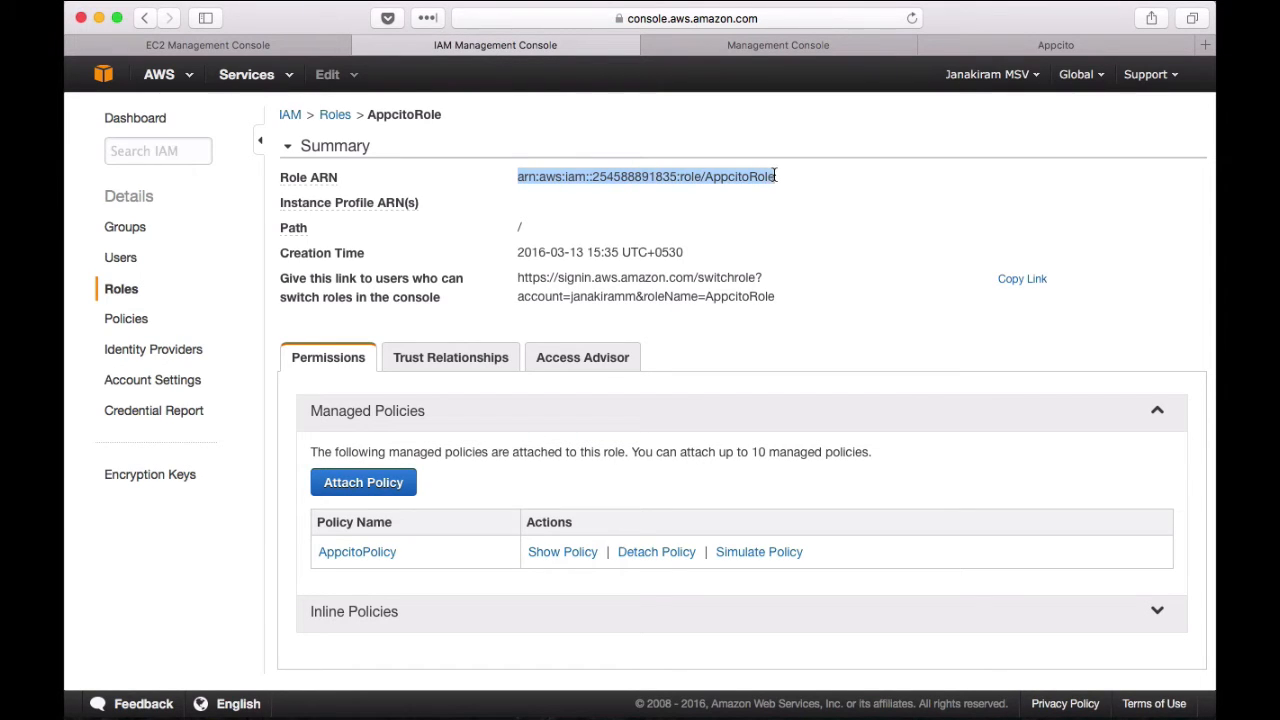
pyautogui.click(726, 203)
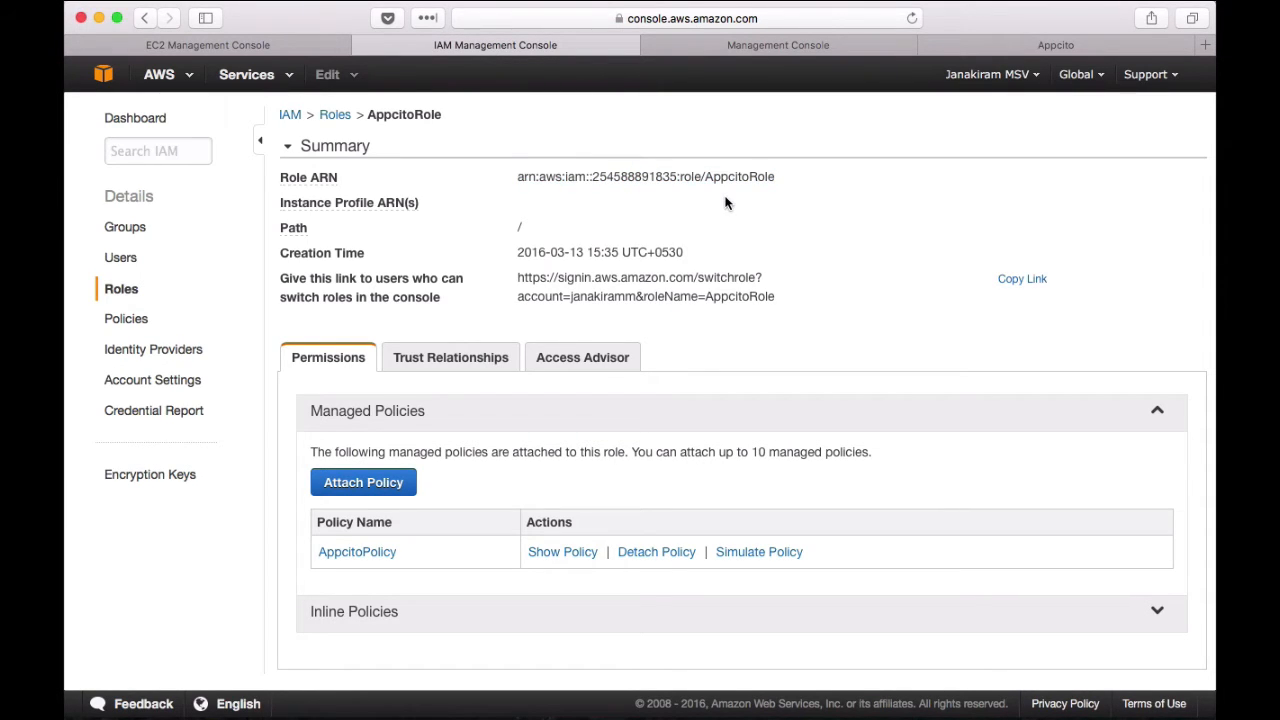
# - Return to Appcito, keep the detected role ARN, and continue to server mapping using the application servers configured in the ELB
pyautogui.click(1034, 46)
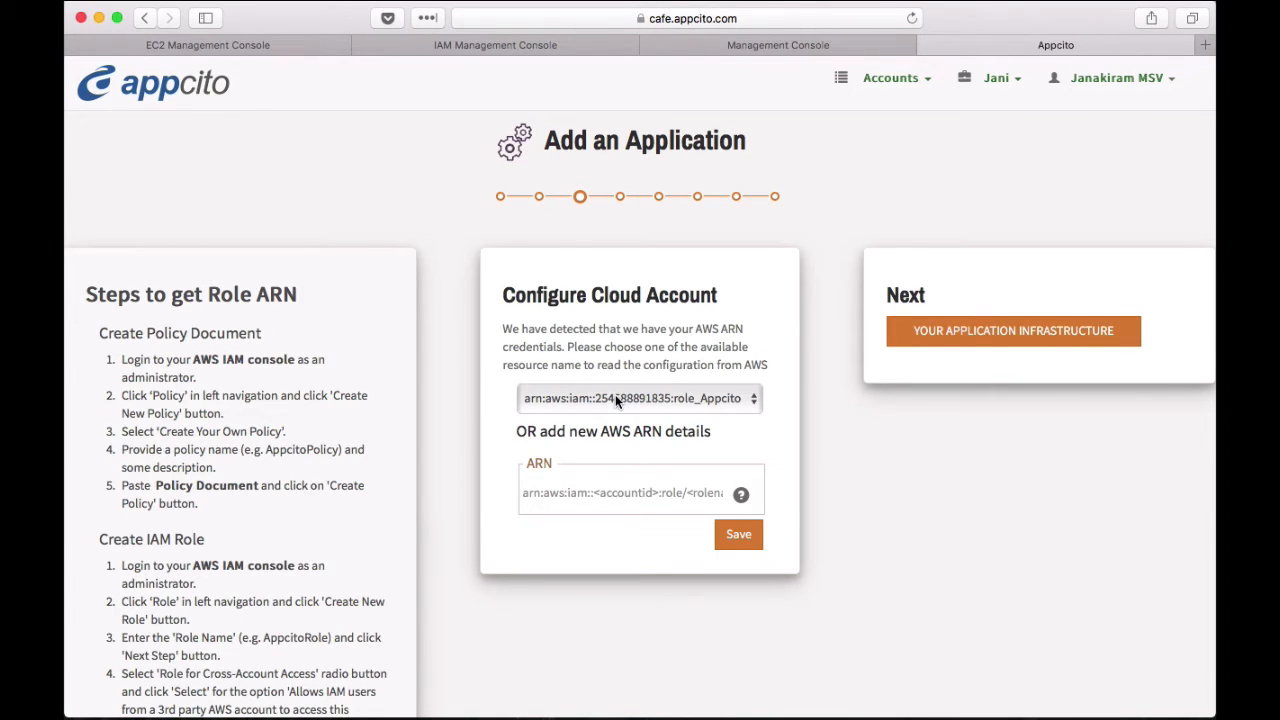
pyautogui.click(937, 331)
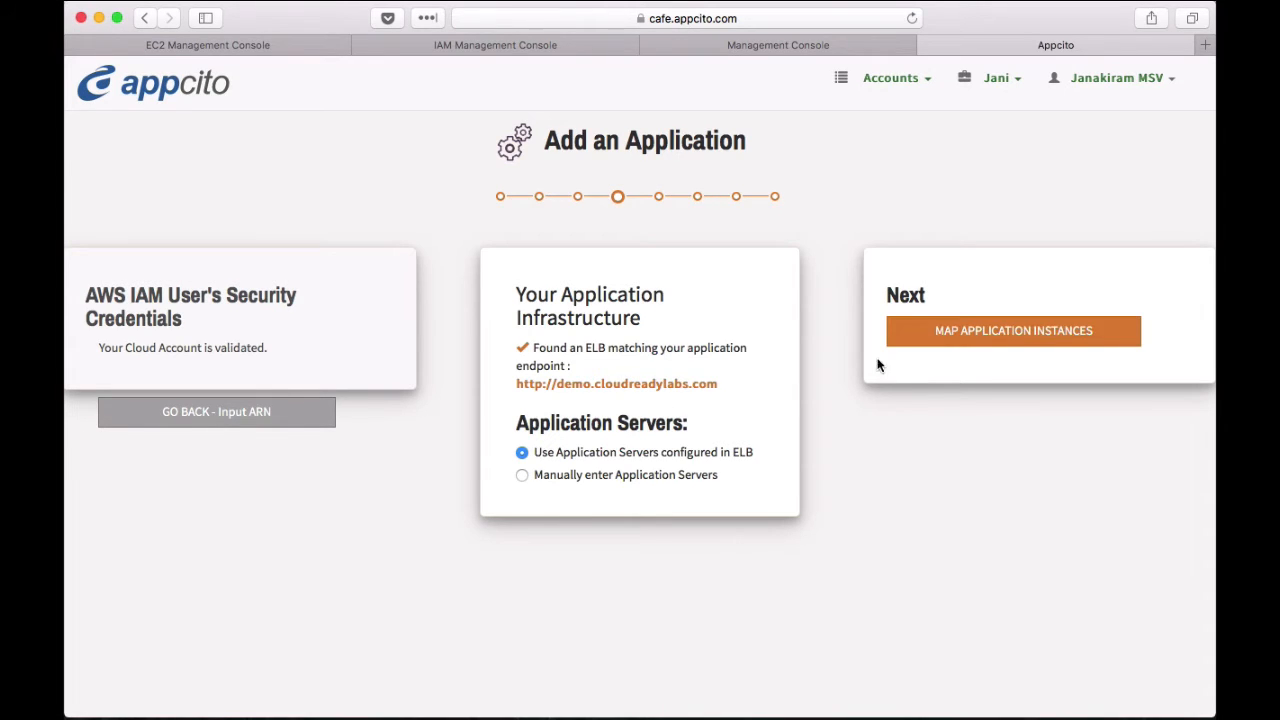
pyautogui.click(945, 340)
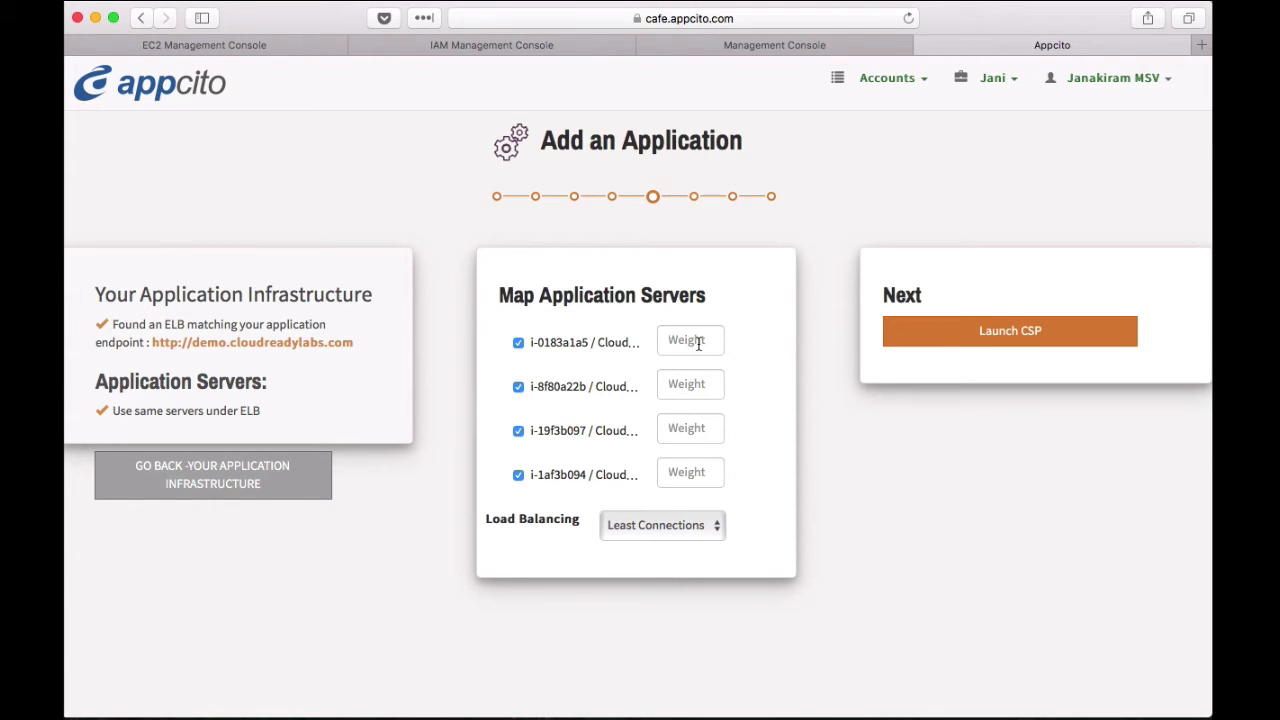
# - Keep all four application servers with Least Connections load balancing, and open the CSP launch configuration
pyautogui.click(671, 527)
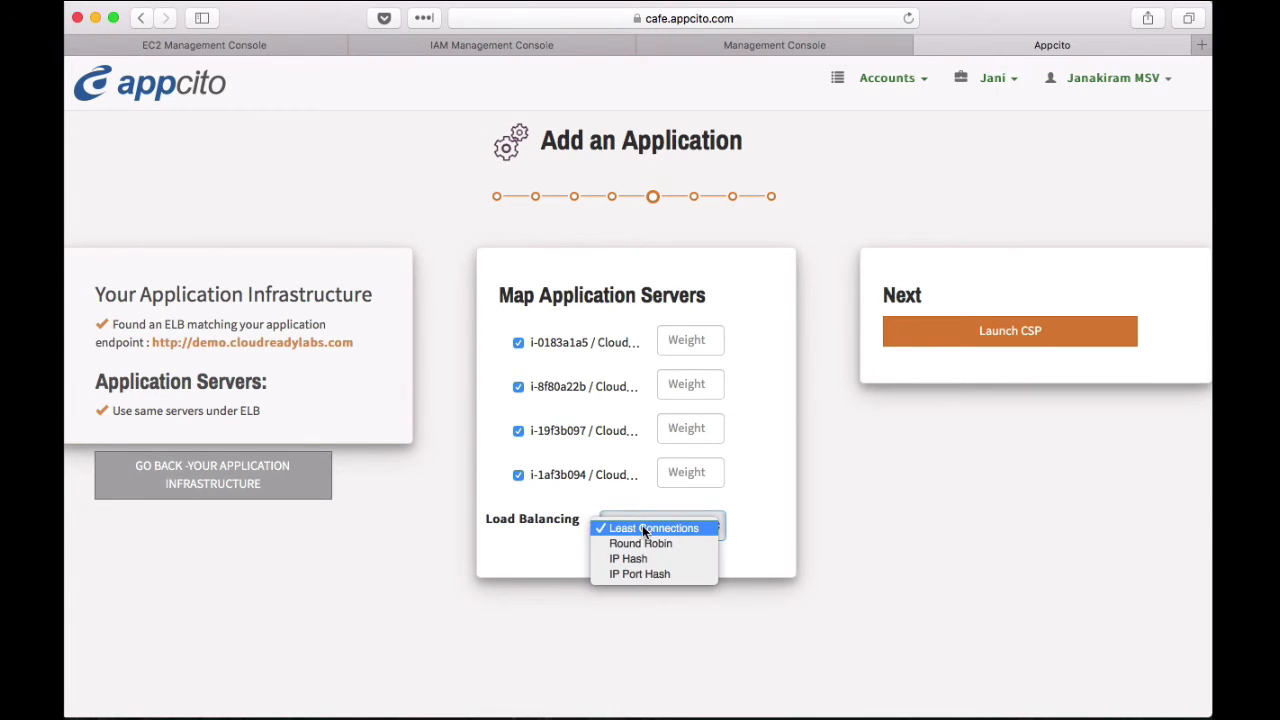
pyautogui.click(643, 527)
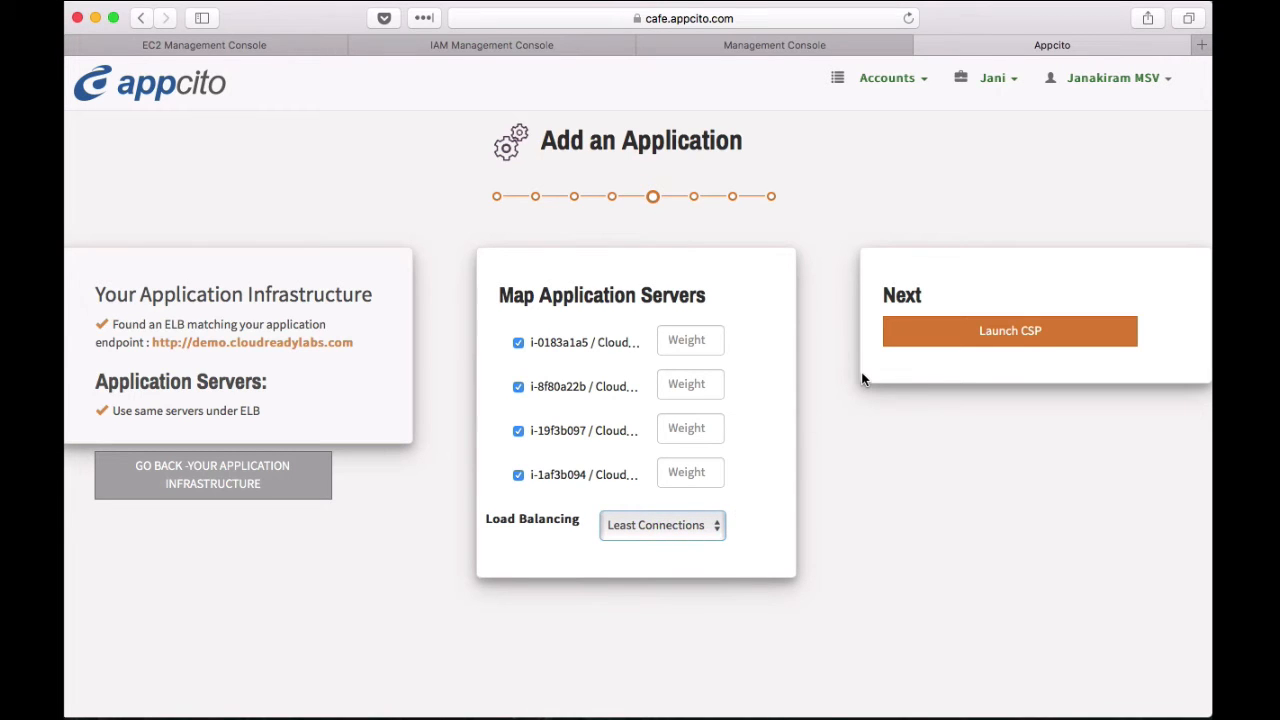
pyautogui.click(952, 347)
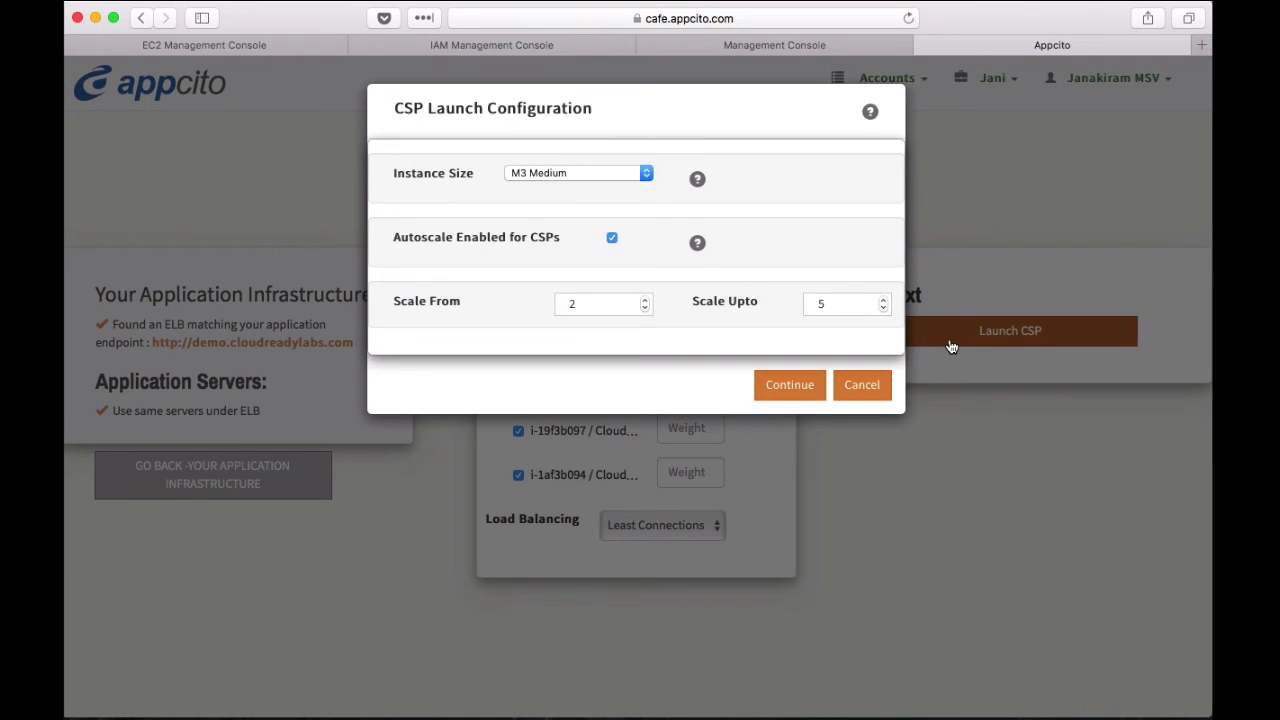
# - Launch the CSP with M3 Medium instances and autoscaling from 2 up to 5, and skip the introductory tour
pyautogui.click(553, 173)
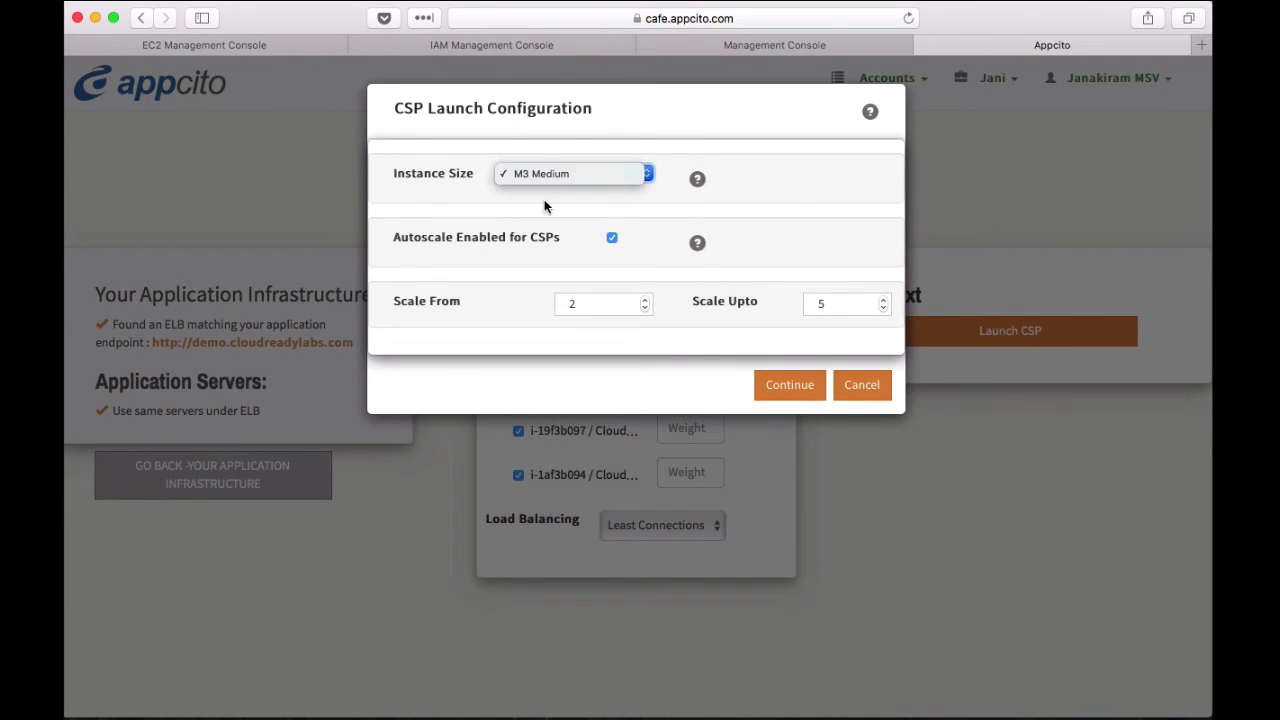
pyautogui.click(544, 199)
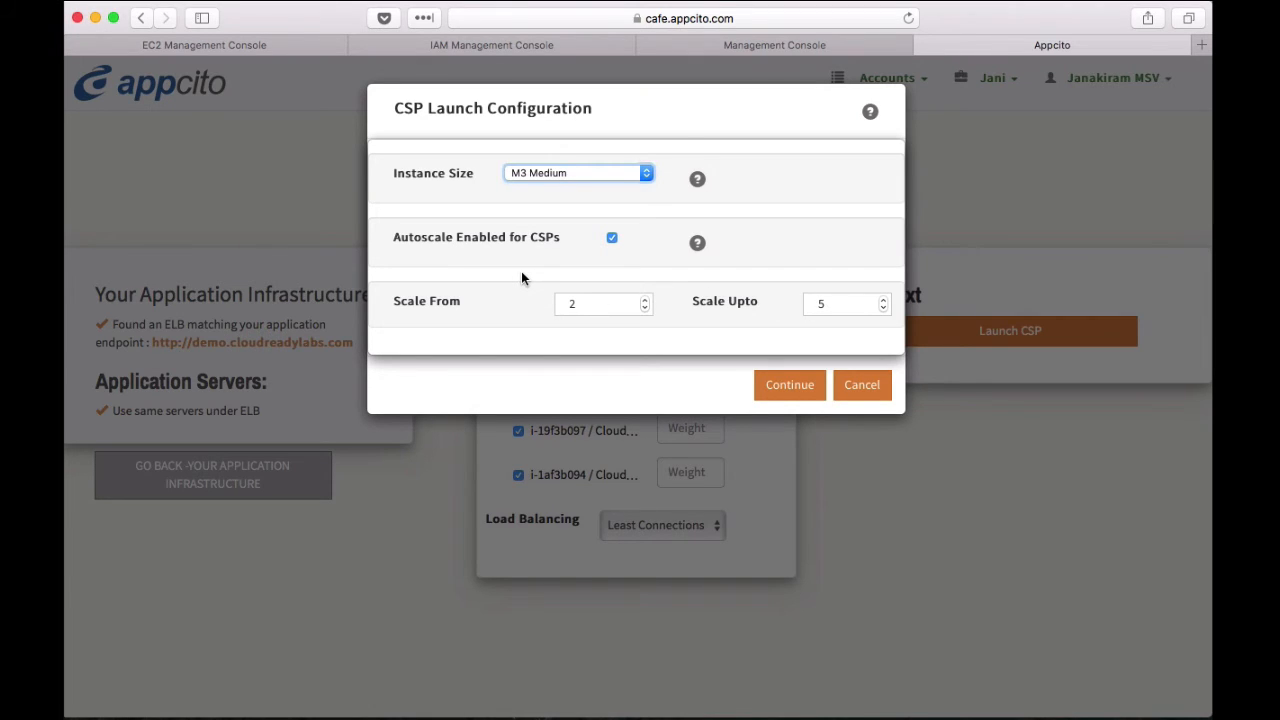
pyautogui.click(802, 387)
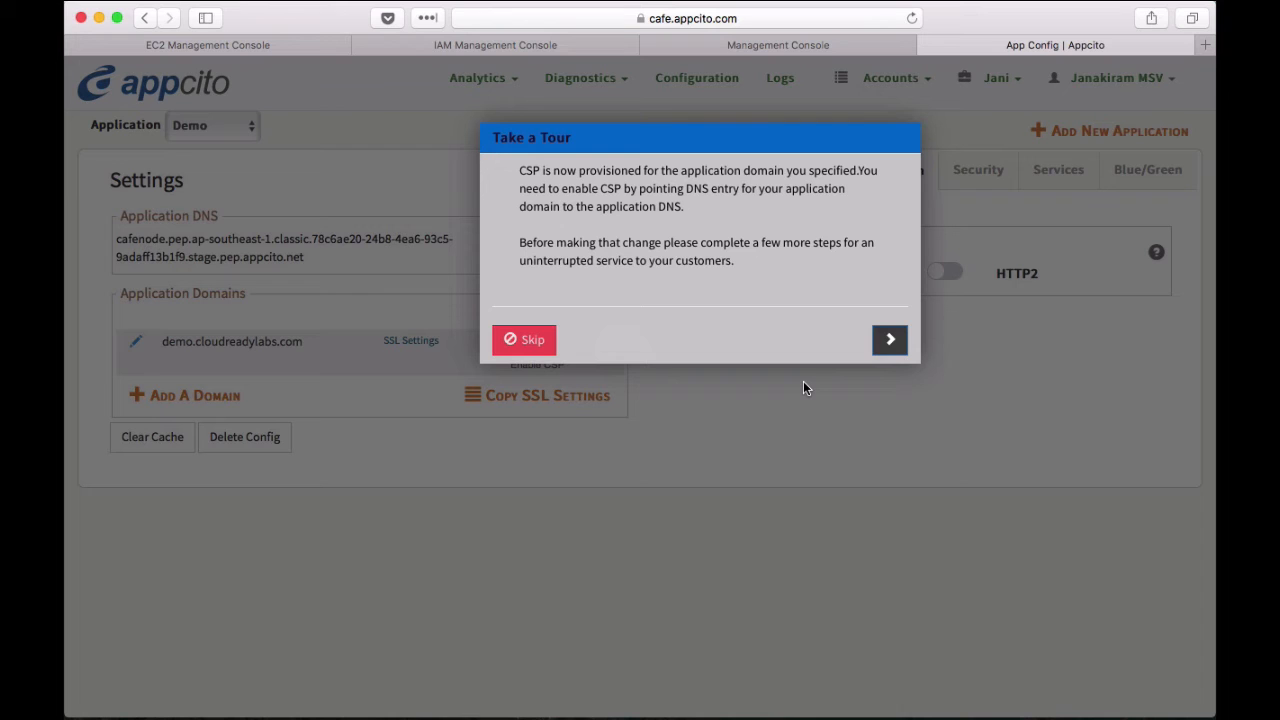
pyautogui.click(530, 341)
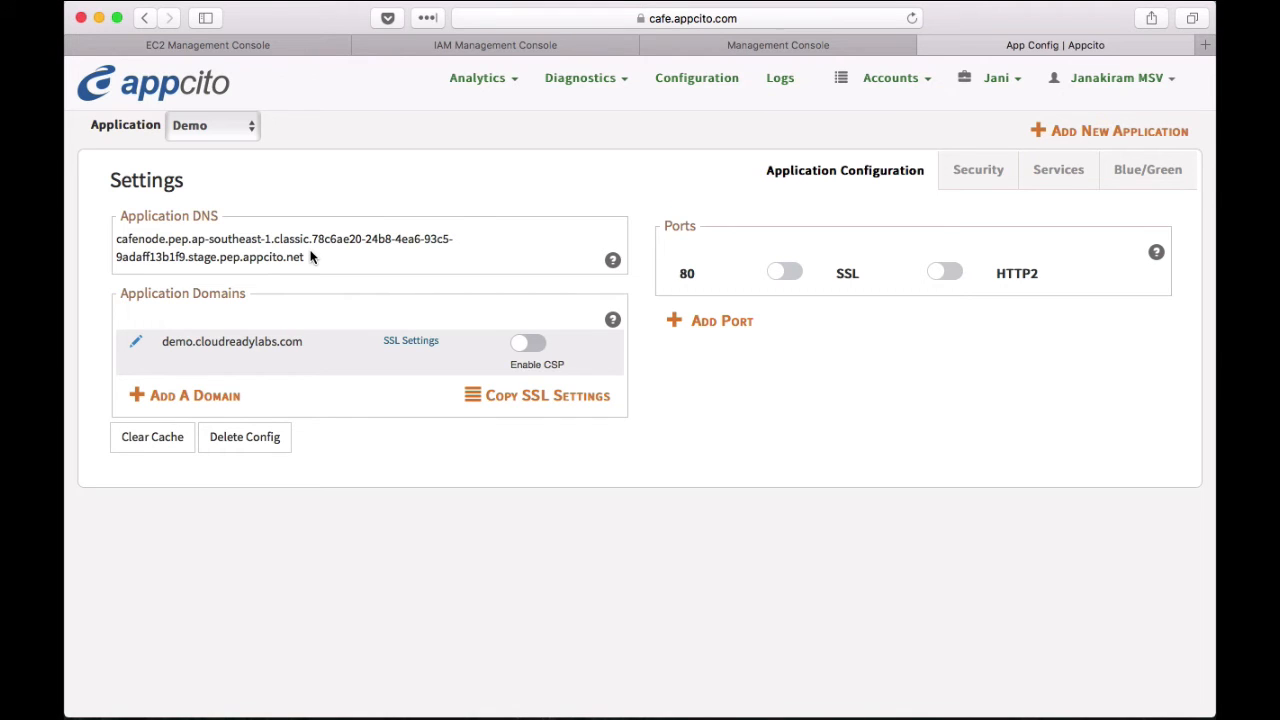
# - Switch to the terminal, ping demo.cloudreadylabs.com to check which host it resolves to, and clear the screen
pyautogui.press('super+Tab')
pyautogui.press('super+Tab')
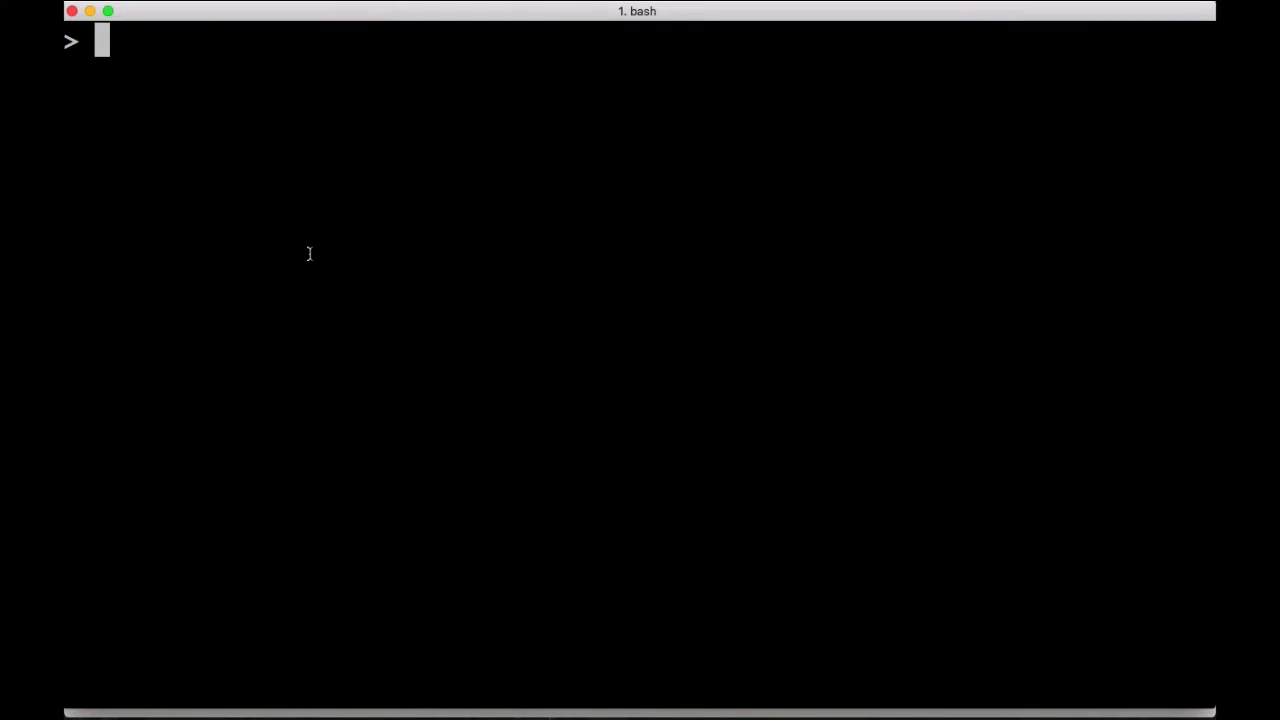
pyautogui.press('Up')
pyautogui.press('Up')
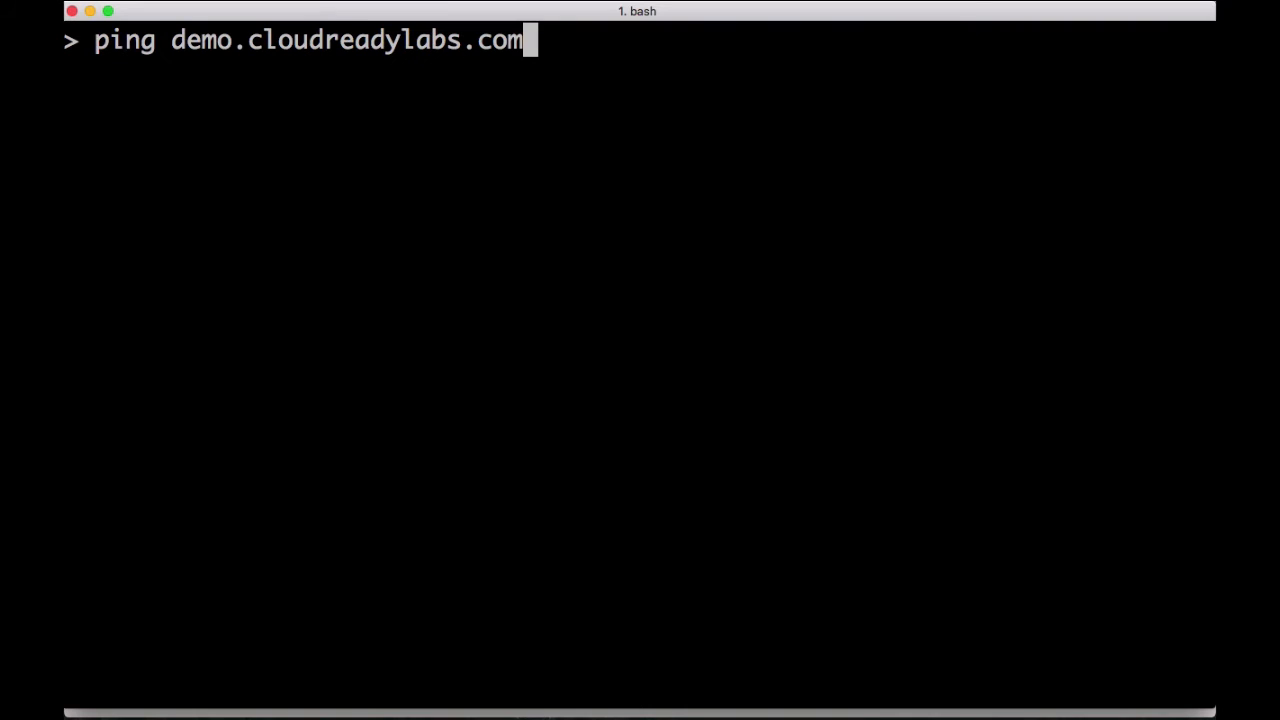
pyautogui.press('Return')
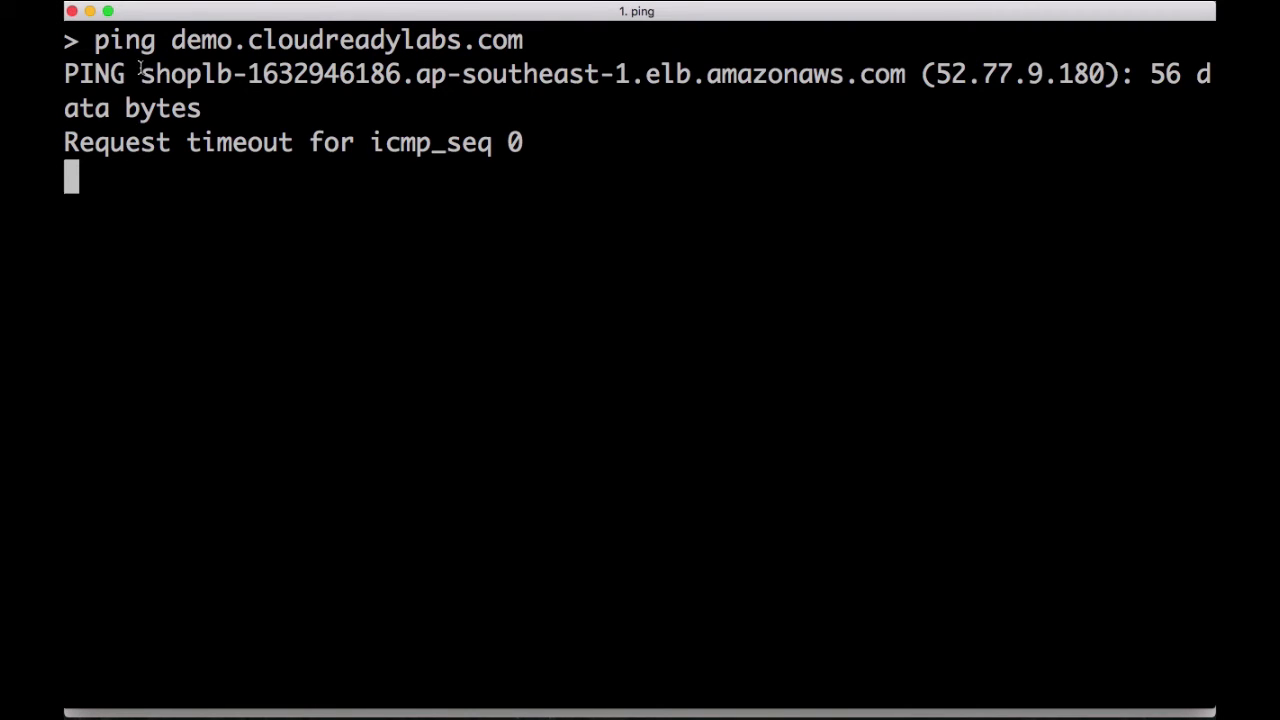
pyautogui.moveTo(140, 74); pyautogui.dragTo(905, 72)
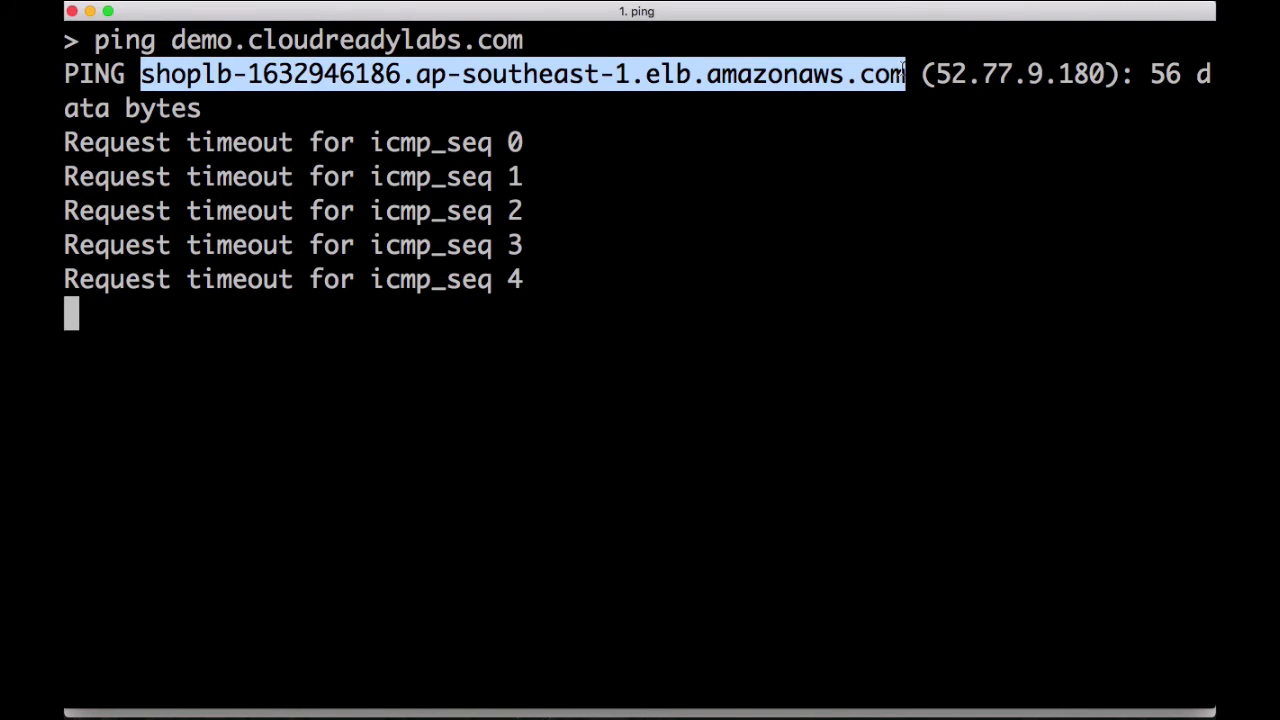
pyautogui.hotkey('ctrl', 'c')
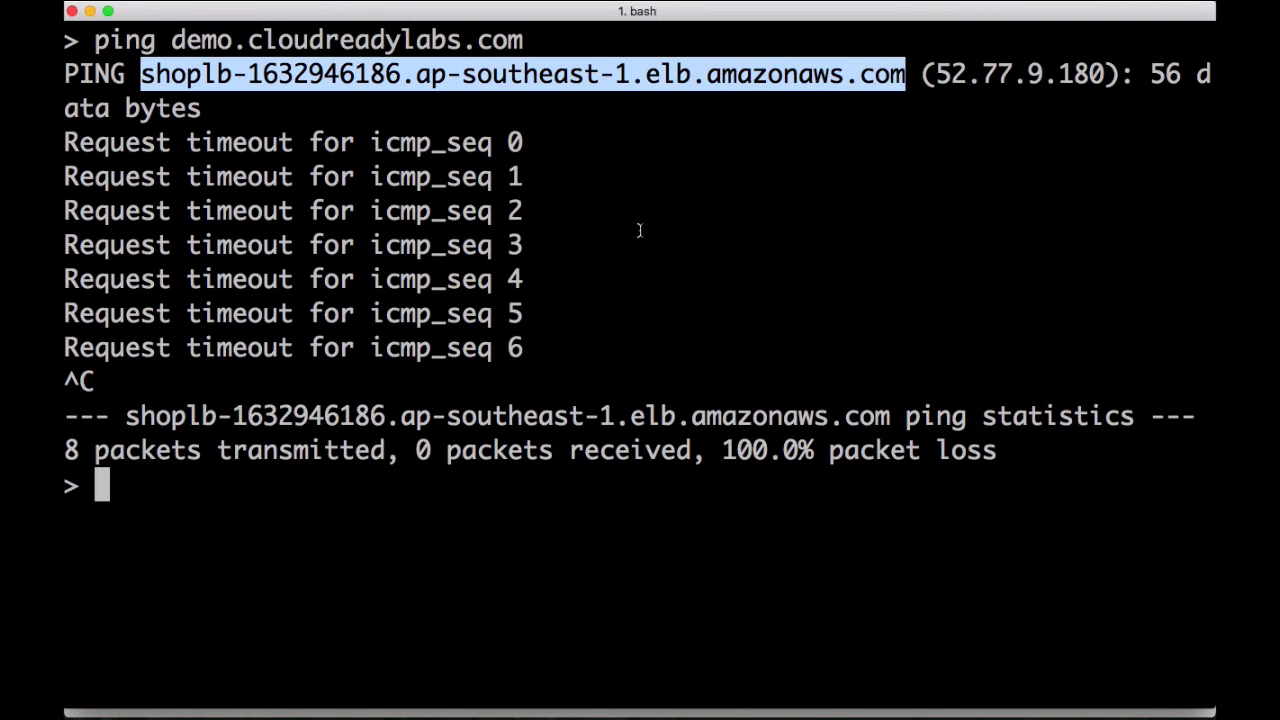
pyautogui.write('clear')
pyautogui.press('Return')
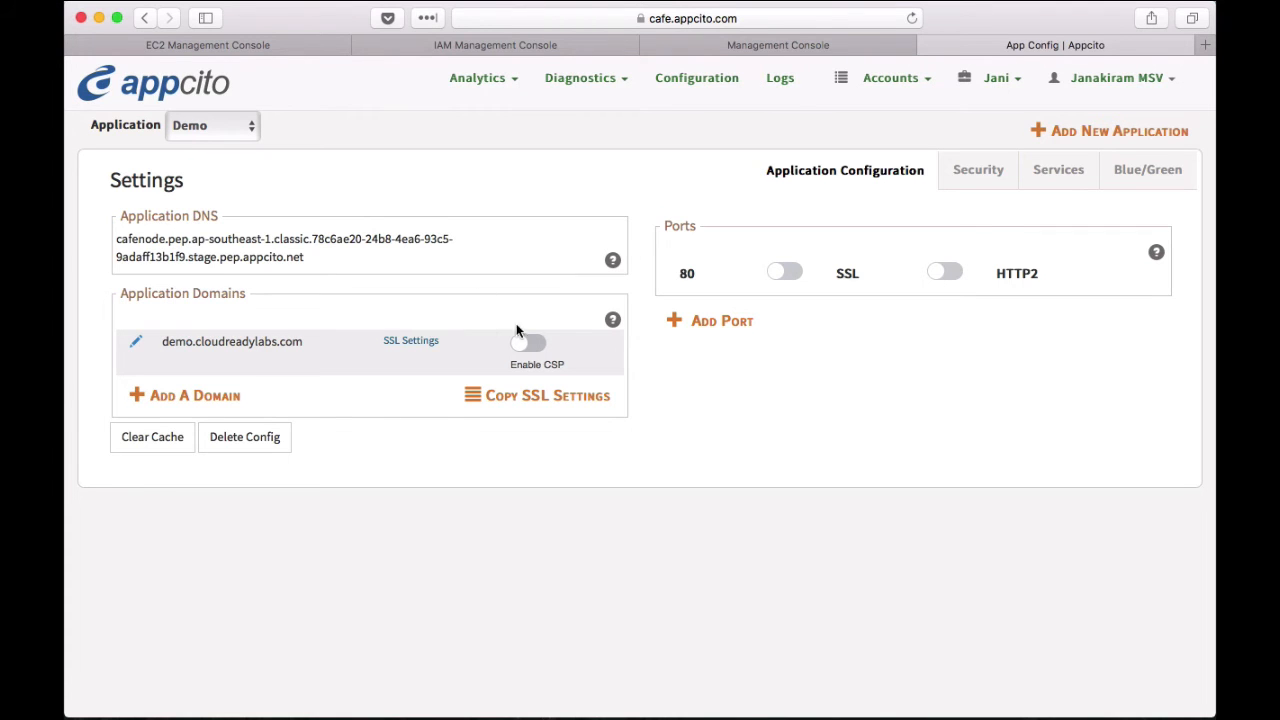
# - In Appcito, enable CSP for the demo.cloudreadylabs.com domain and copy the application DNS name
pyautogui.click(535, 345)
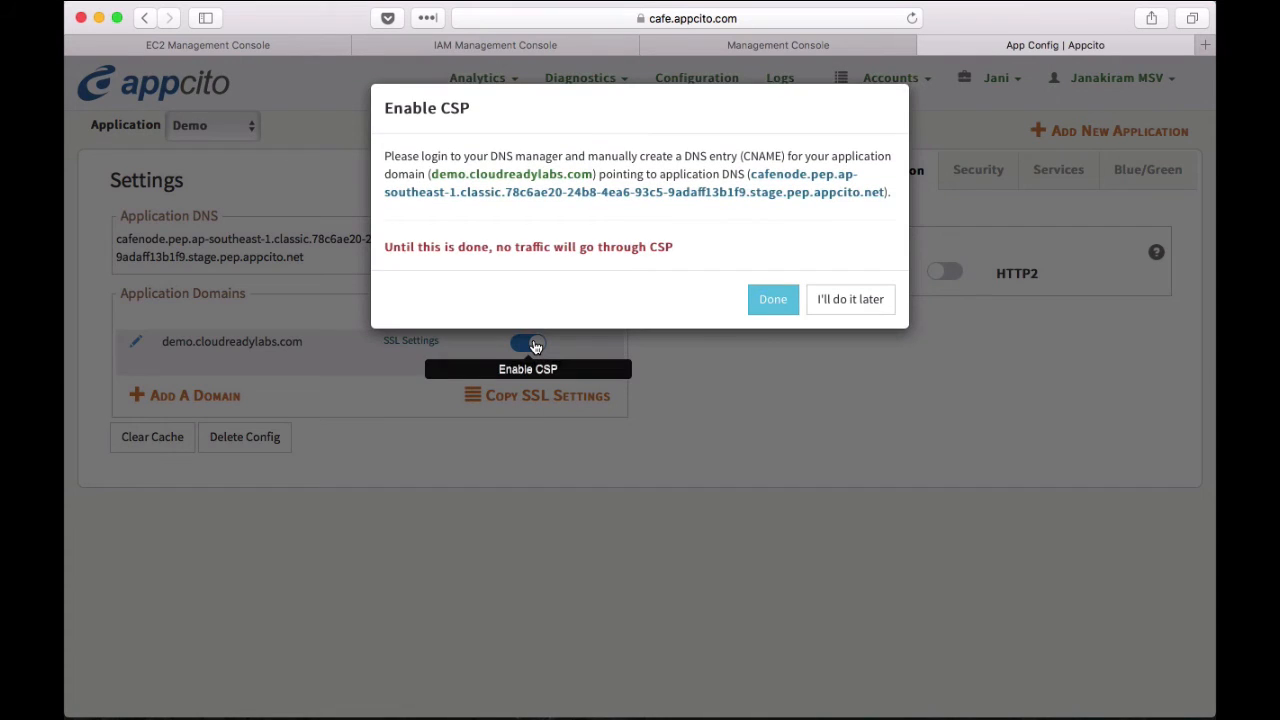
pyautogui.click(770, 300)
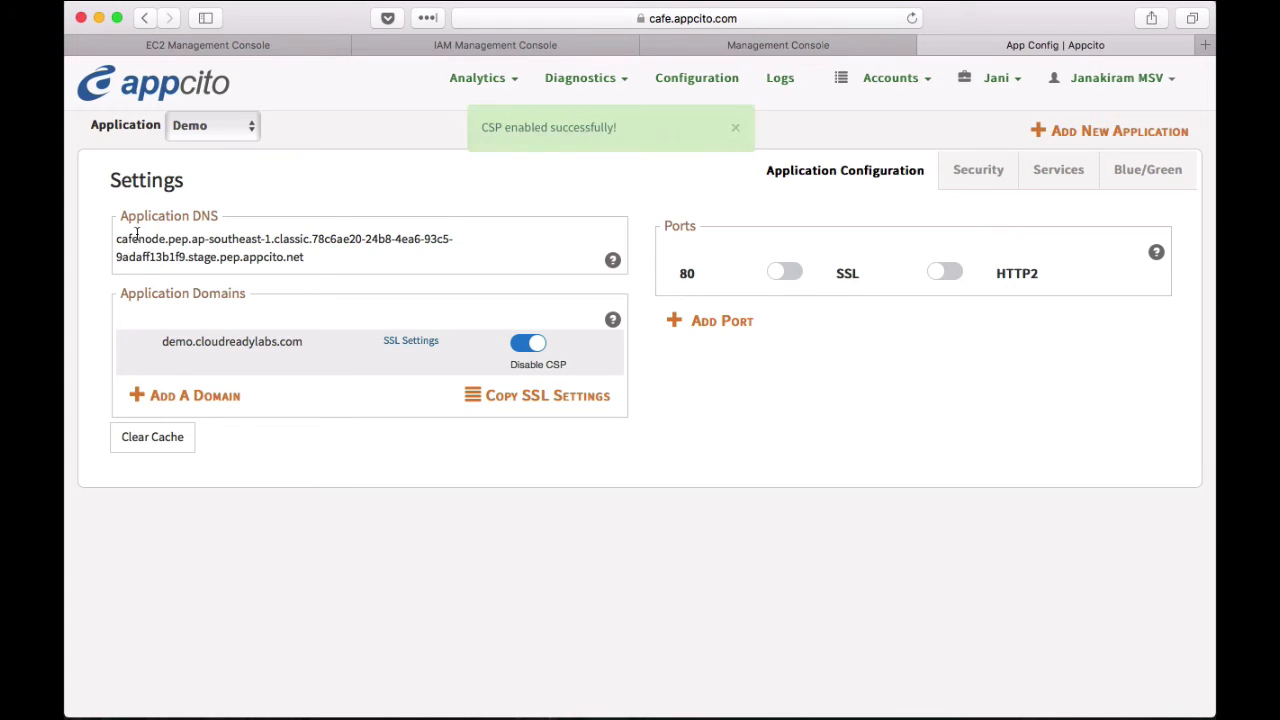
pyautogui.moveTo(116, 239); pyautogui.dragTo(304, 257)
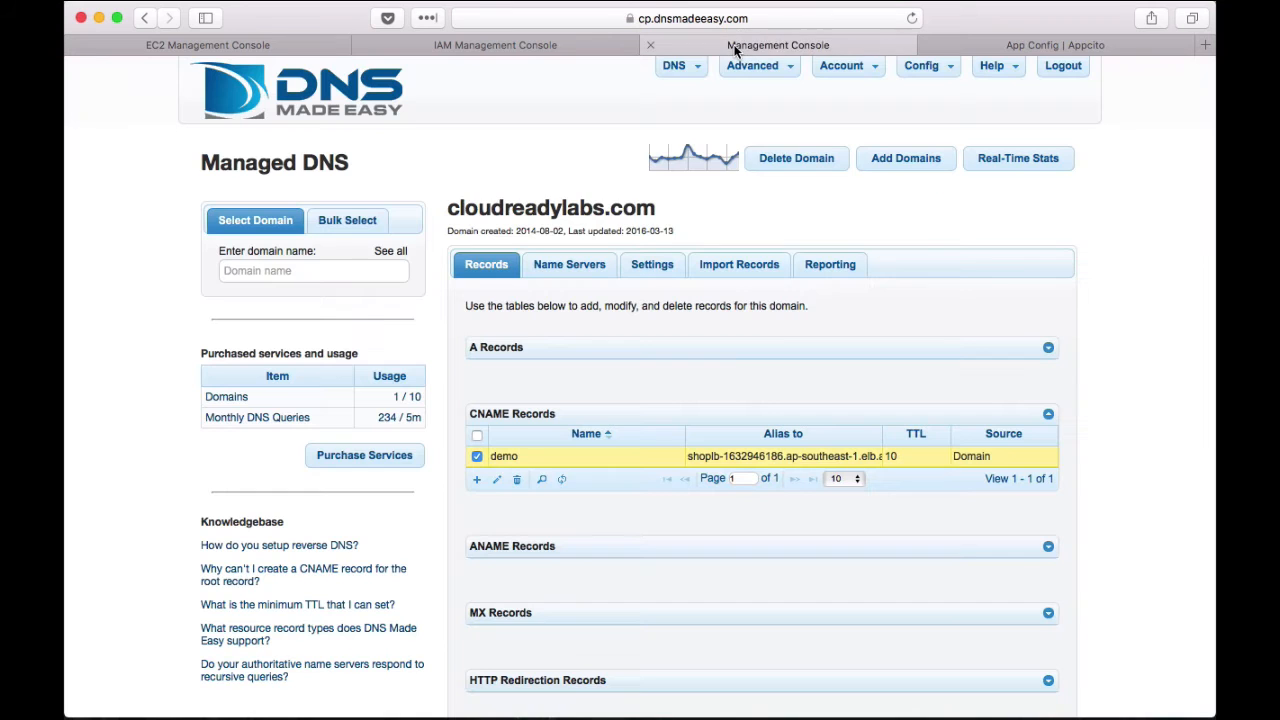
# - In DNS Made Easy, point the demo CNAME record to the copied Appcito application DNS name with a trailing period, keeping TTL 10
pyautogui.click(735, 48)
pyautogui.doubleClick(750, 458)
pyautogui.click(622, 518)
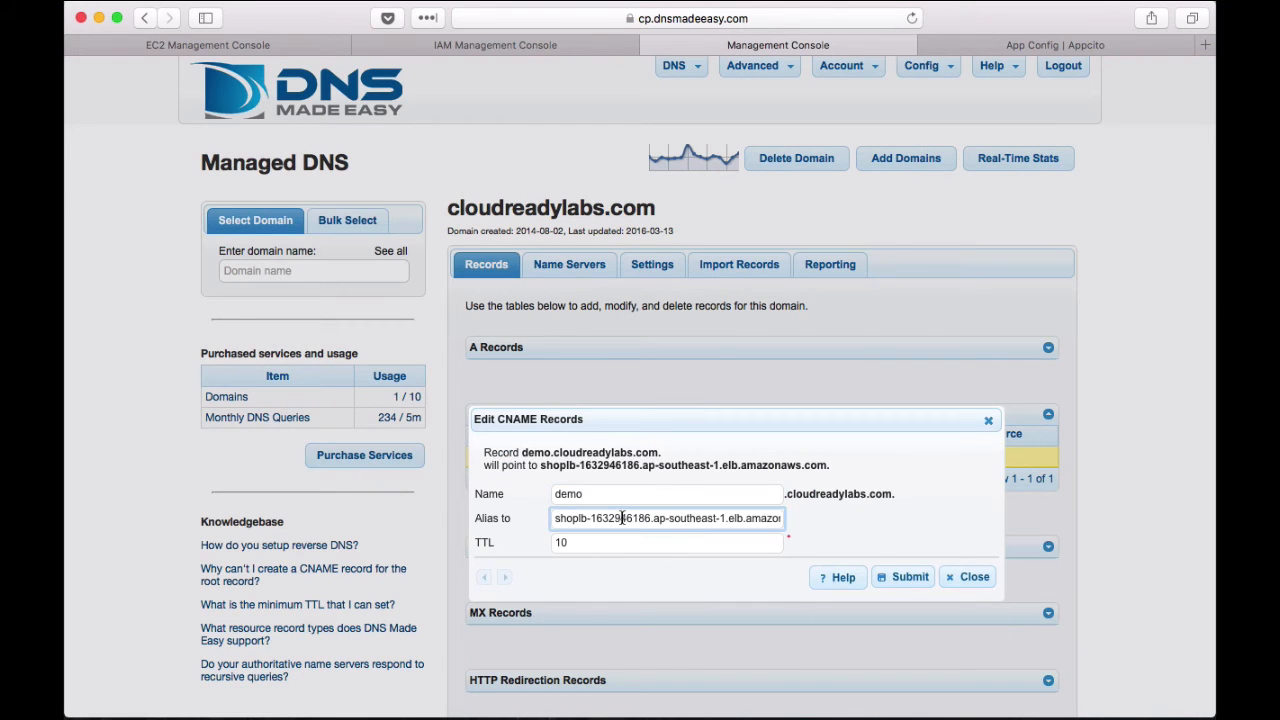
pyautogui.press('super+a')
pyautogui.press('BackSpace')
pyautogui.press('super+v')
pyautogui.write('.')
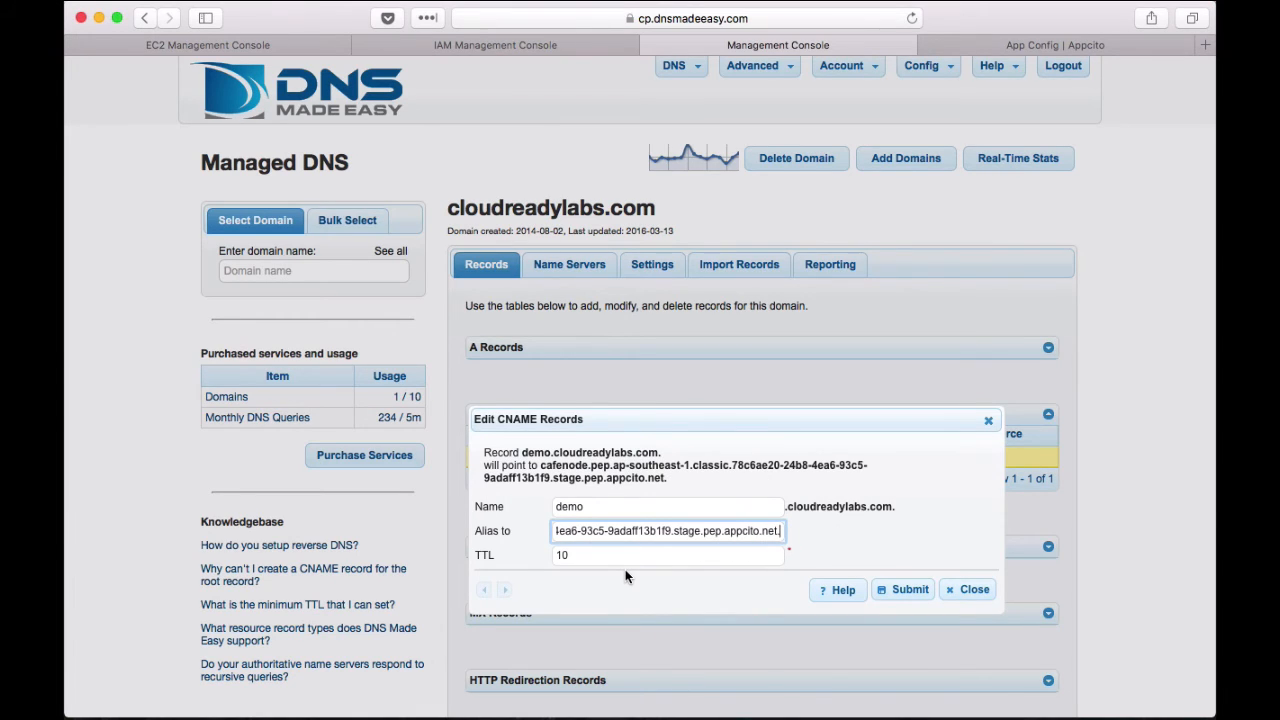
pyautogui.click(896, 590)
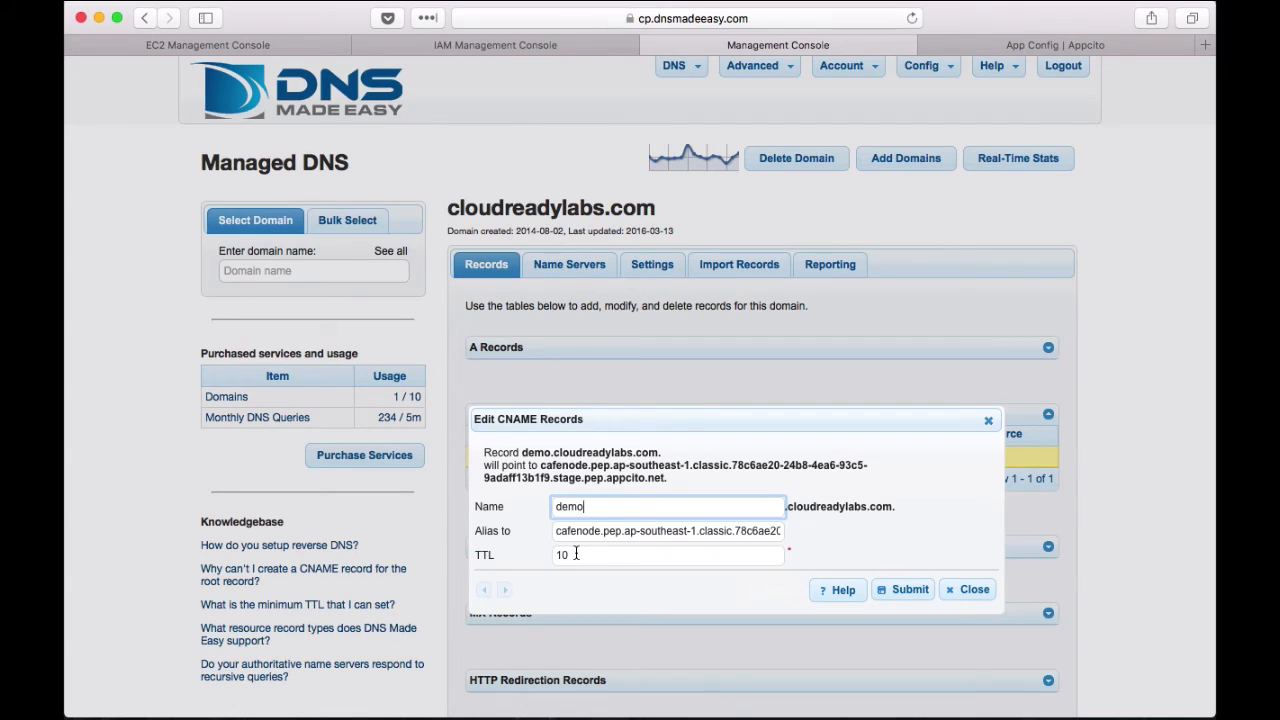
pyautogui.click(576, 554)
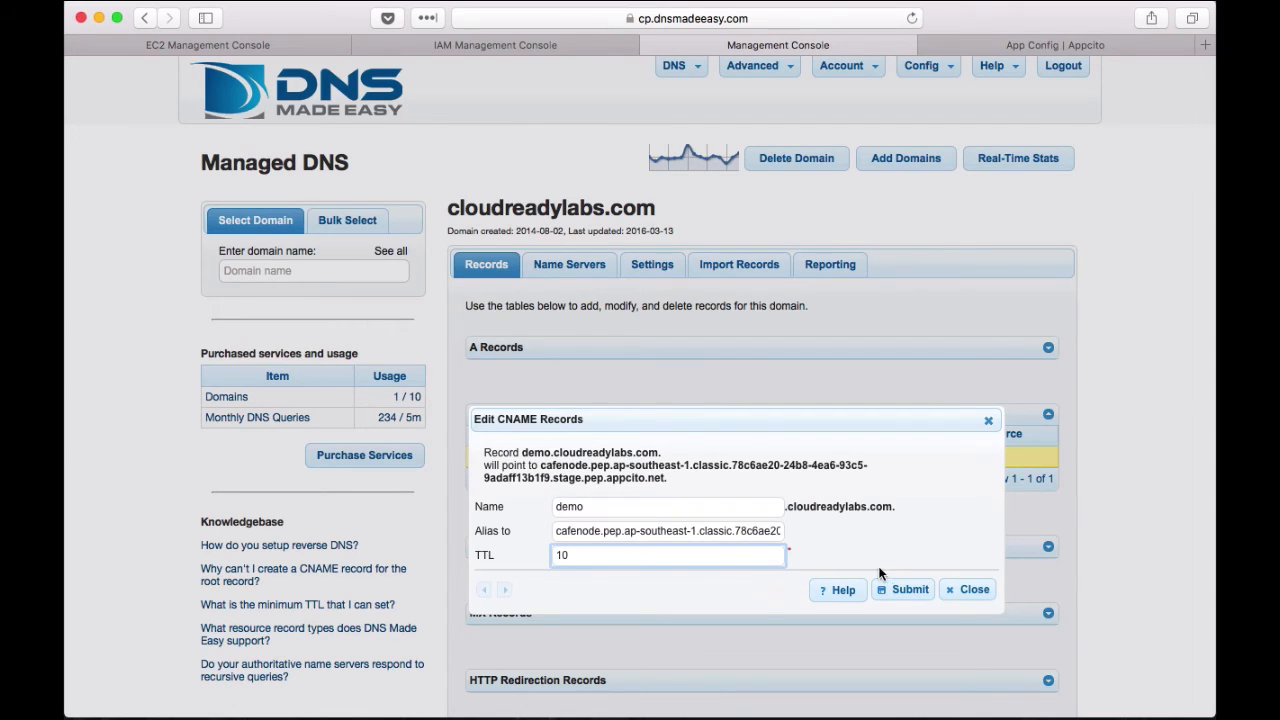
pyautogui.click(971, 590)
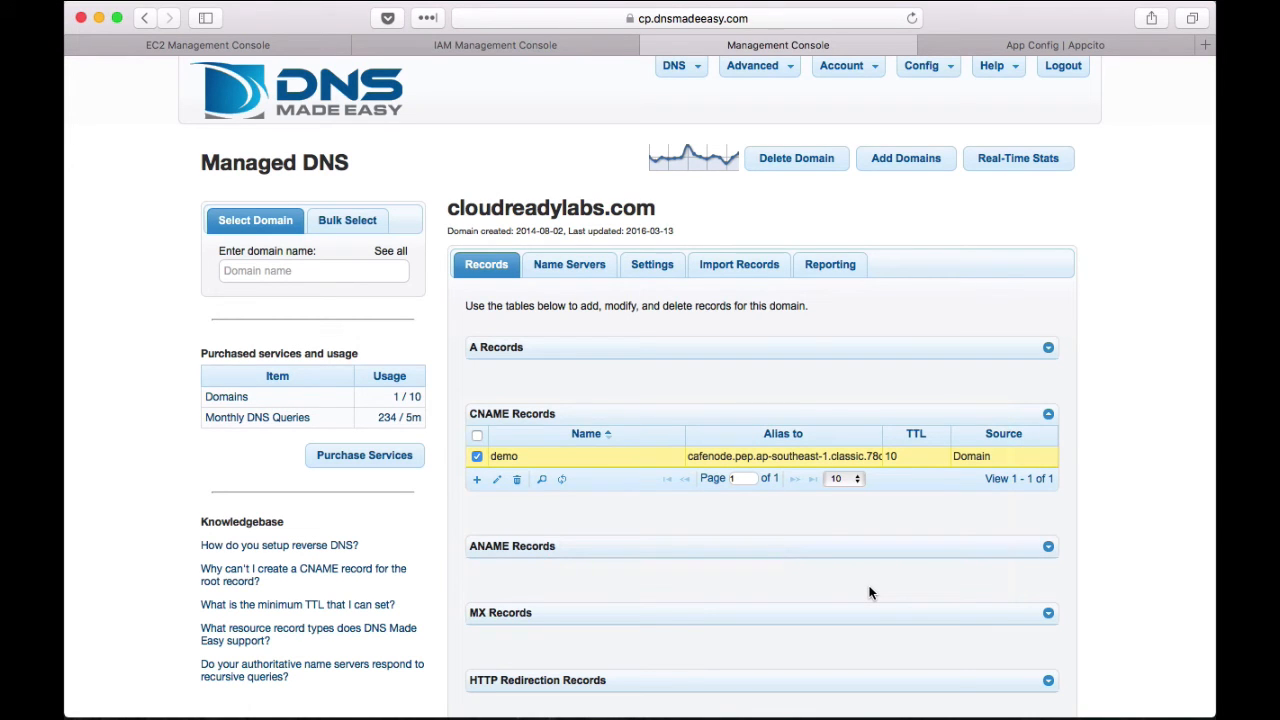
# - Switch to the terminal, ping demo.cloudreadylabs.com to check which host it resolves to, examine the resolved host name, and stop the ping
pyautogui.press('super+Tab')
pyautogui.write('ping demo.cloudreadylabs.com')
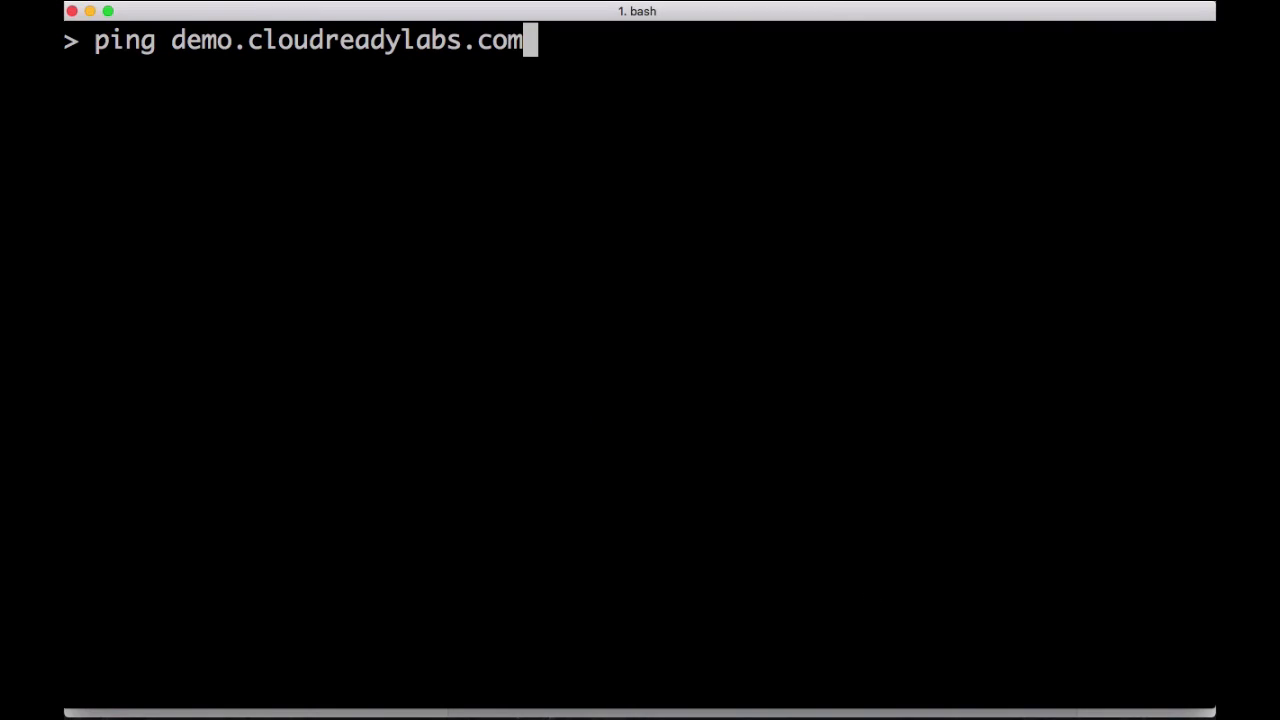
pyautogui.press('Return')
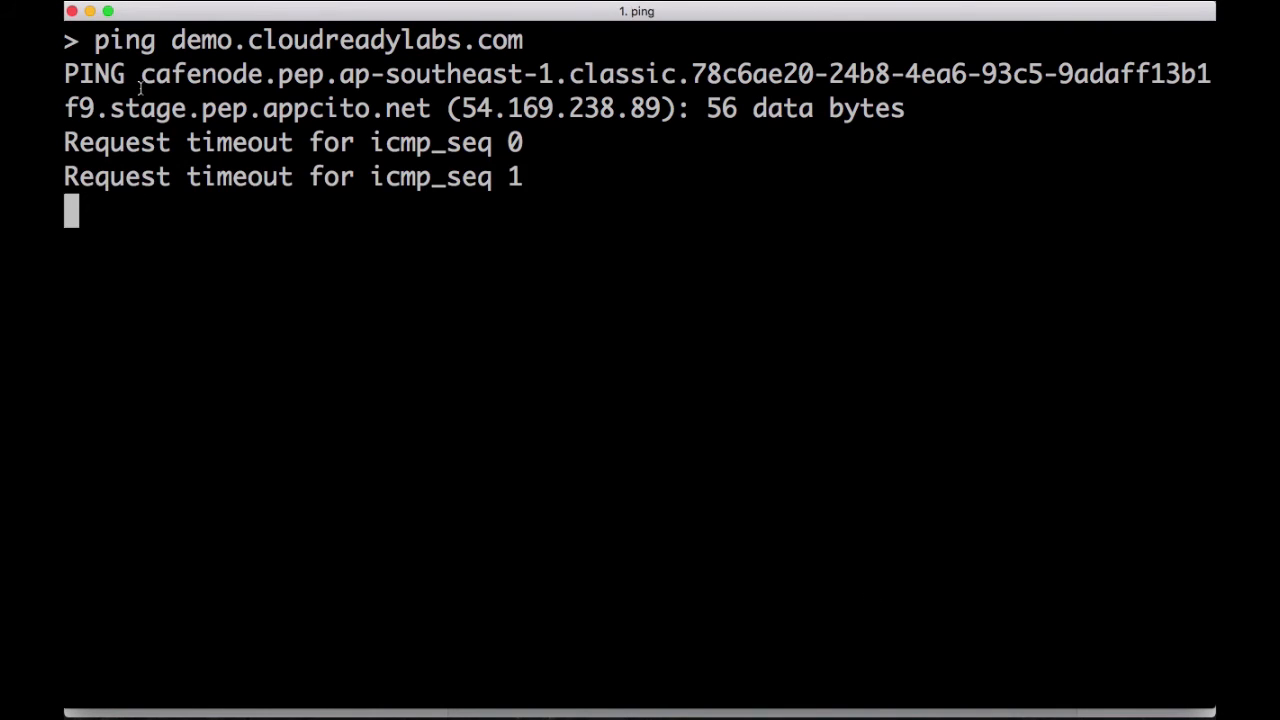
pyautogui.moveTo(139, 75); pyautogui.dragTo(1076, 72)
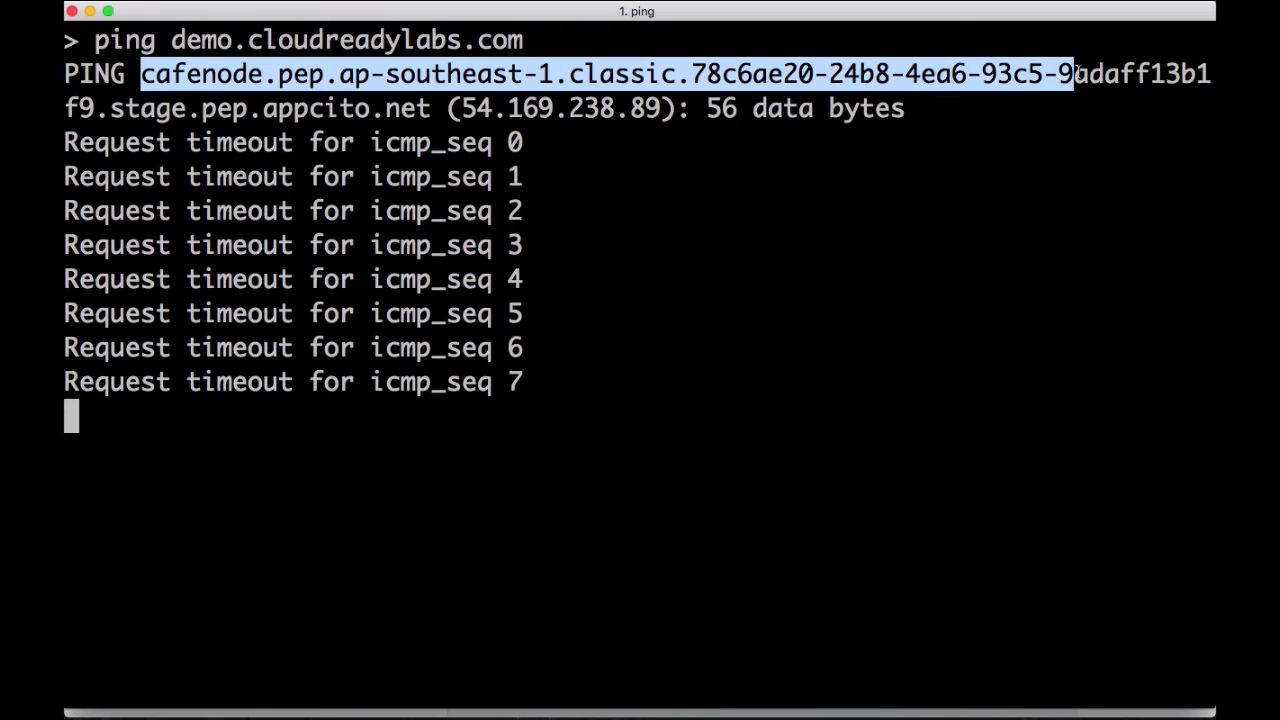
pyautogui.click(942, 151)
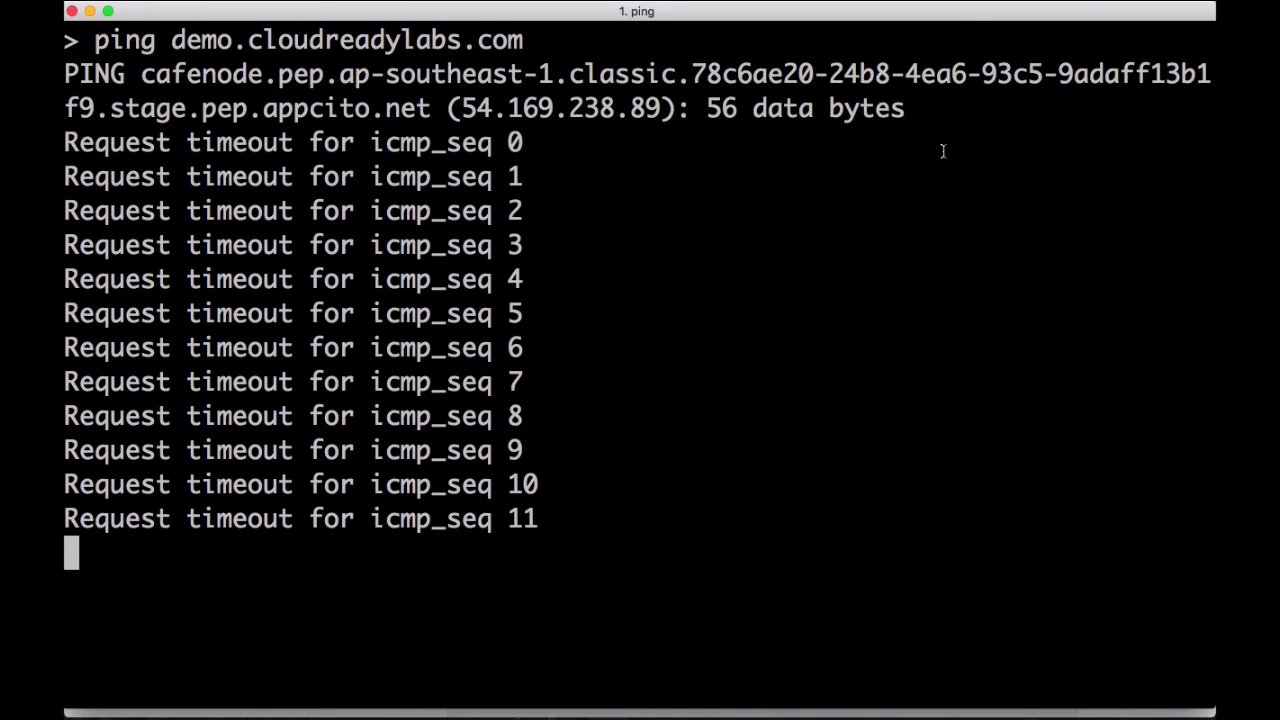
pyautogui.hotkey('ctrl', 'c')
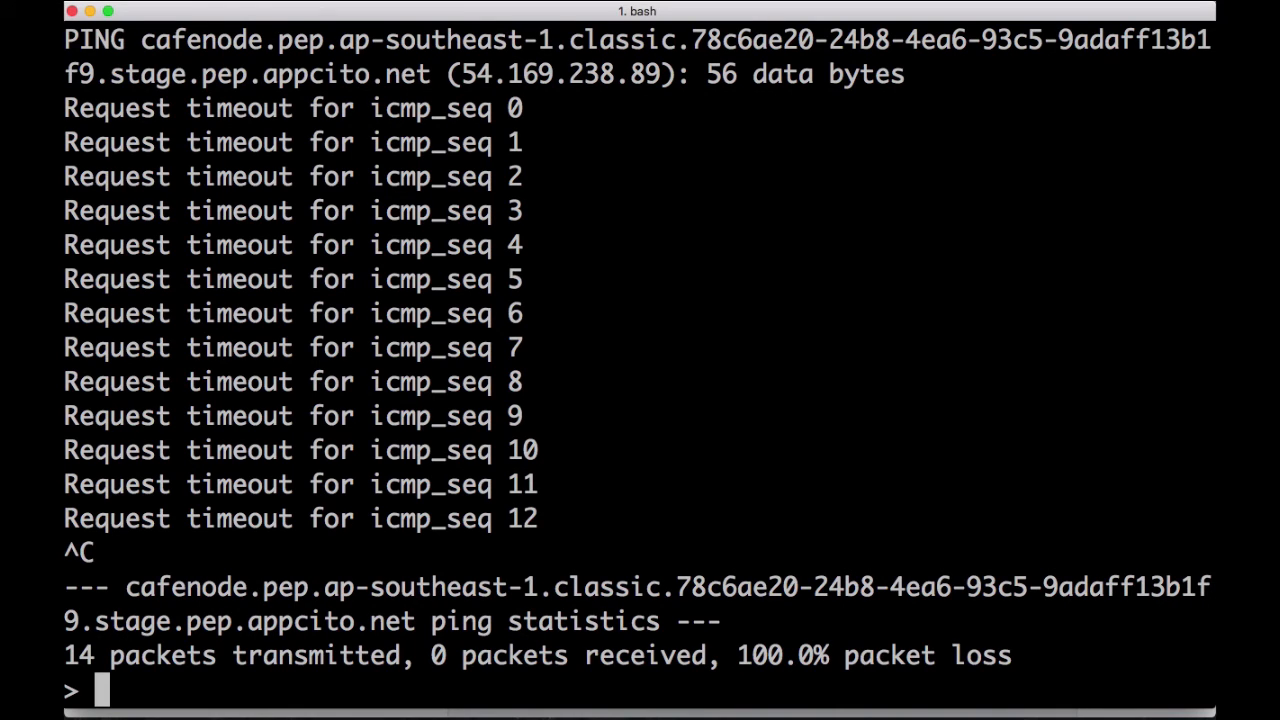
# - Switch by way of the Appcito application settings to the Chrome window and reload demo.cloudreadylabs.com to check the CloudShop storefront
pyautogui.press('super+Tab')
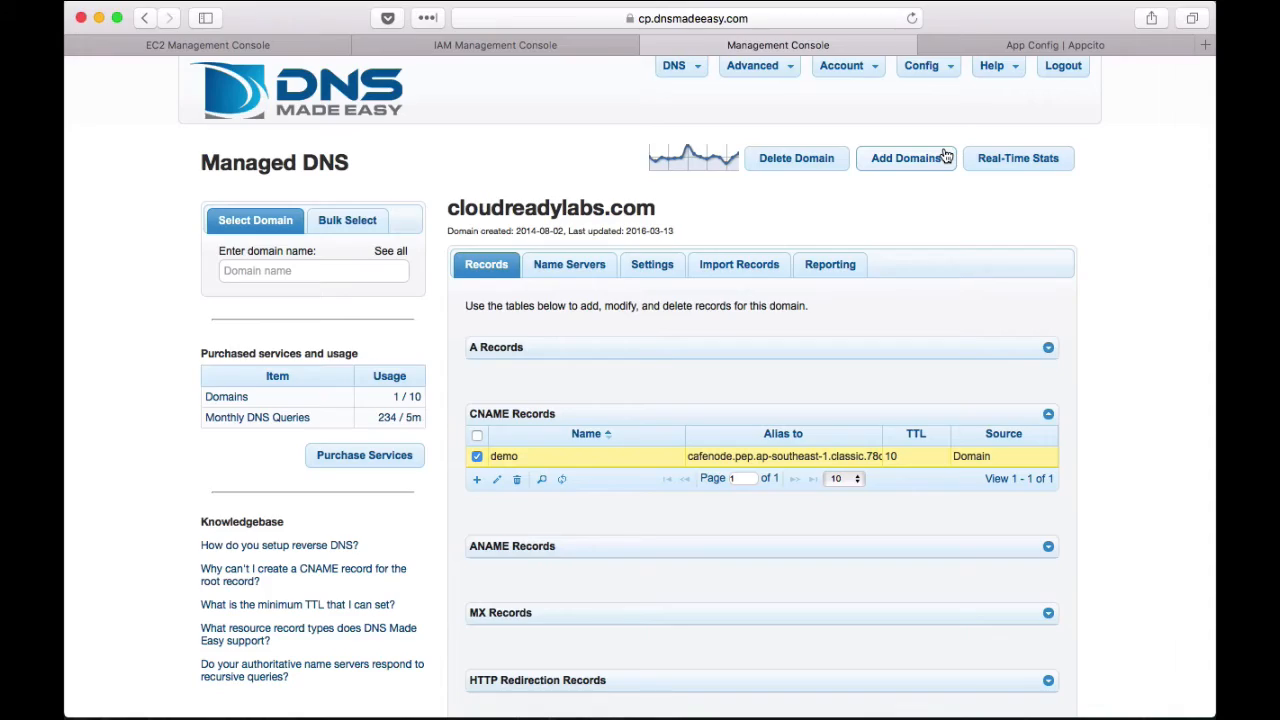
pyautogui.click(1045, 48)
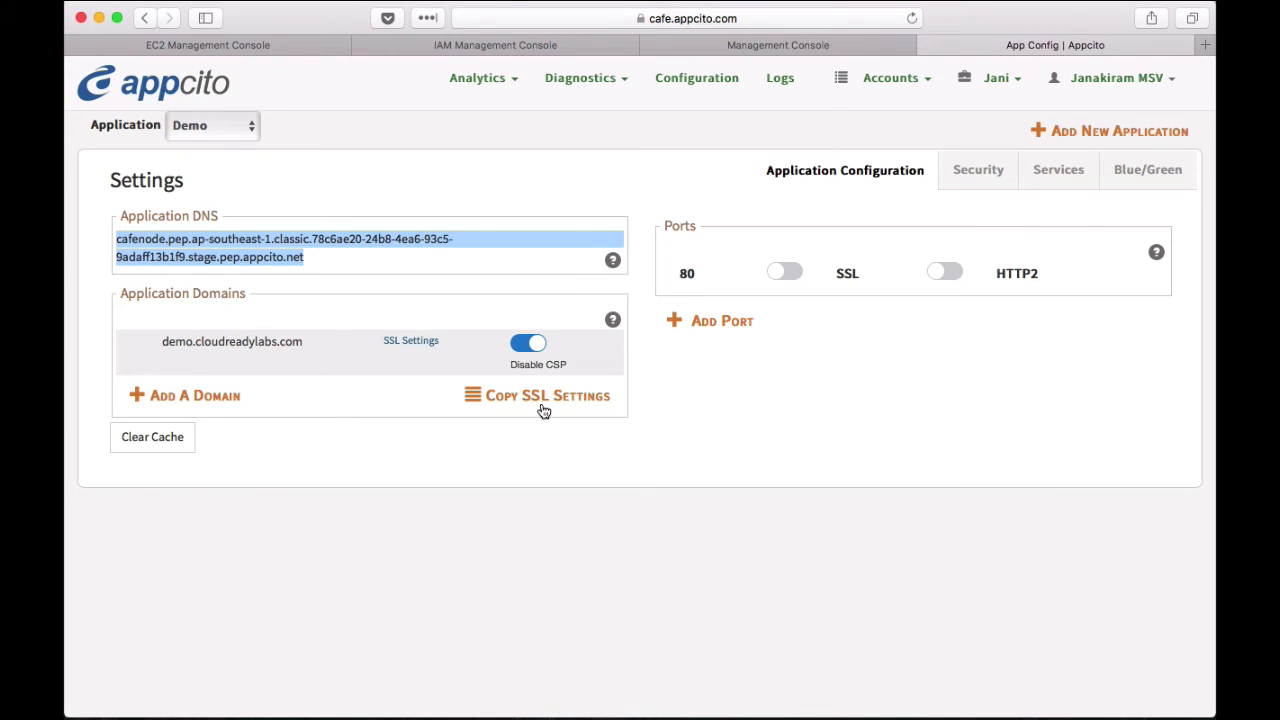
pyautogui.press('super+Tab')
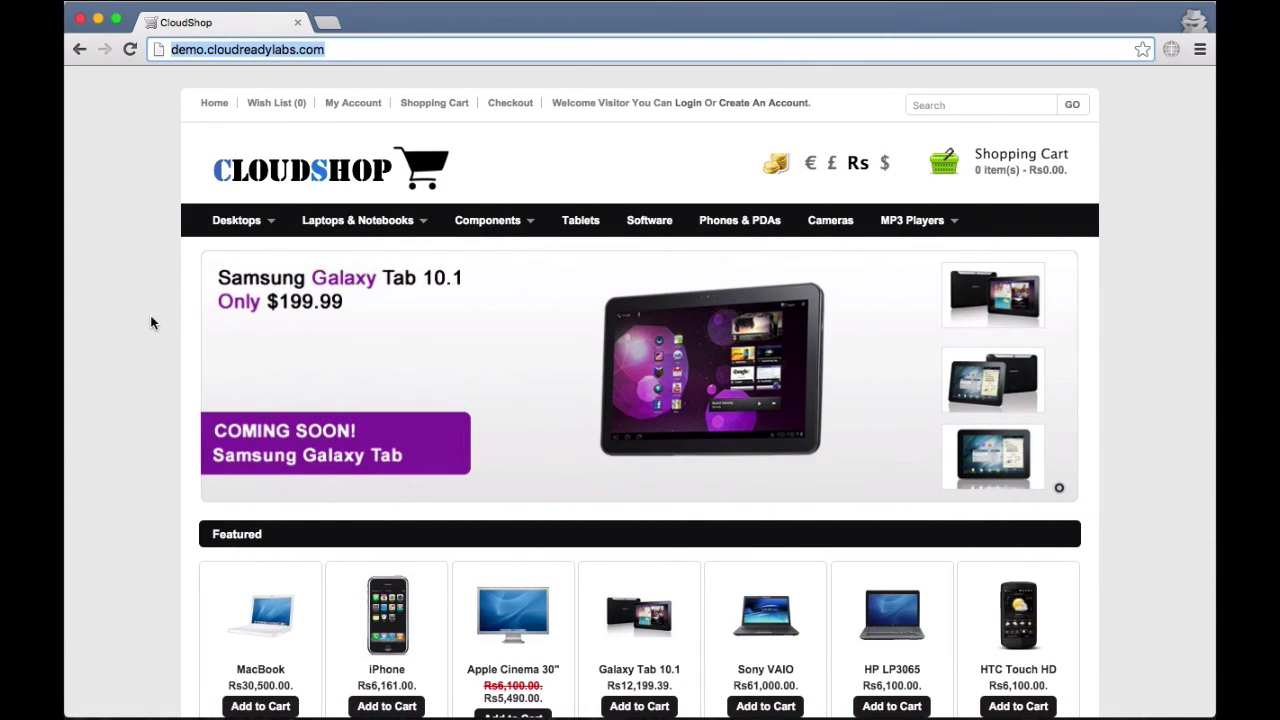
pyautogui.press('Return')
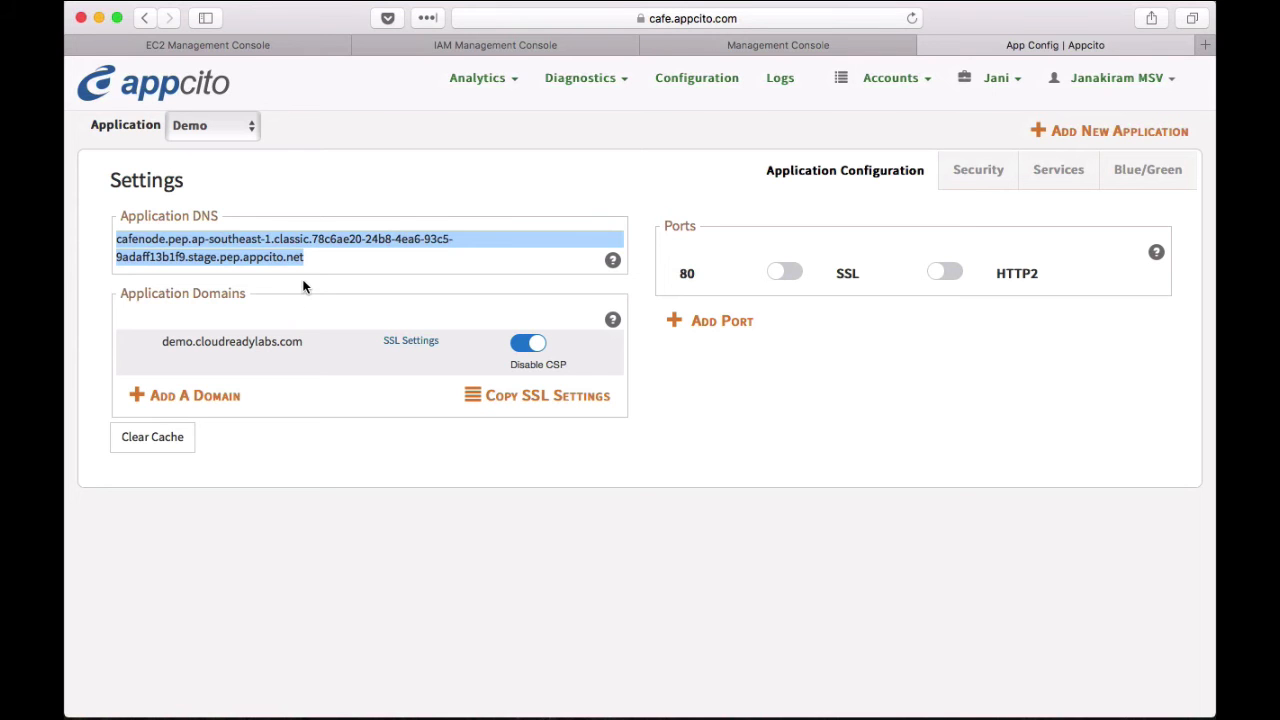
# - In Appcito, select the CloudShop application and show its analytics dashboard for the last 6 hours
pyautogui.click(304, 287)
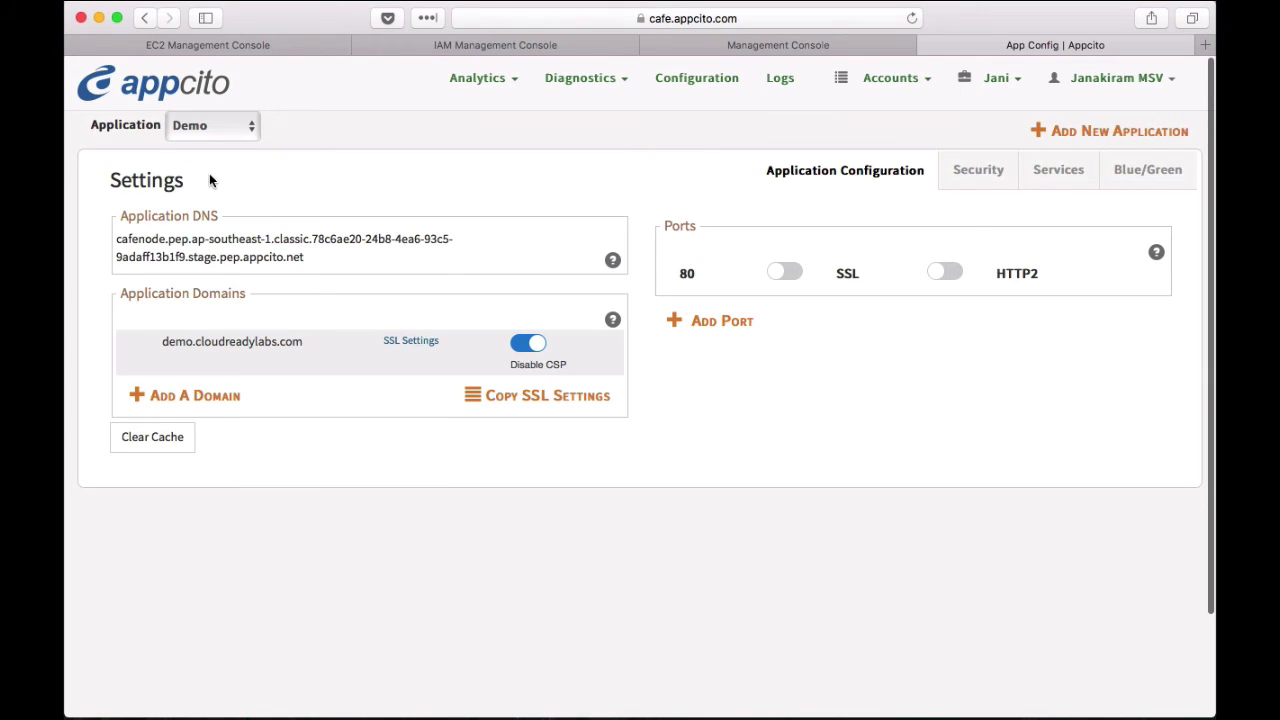
pyautogui.click(251, 124)
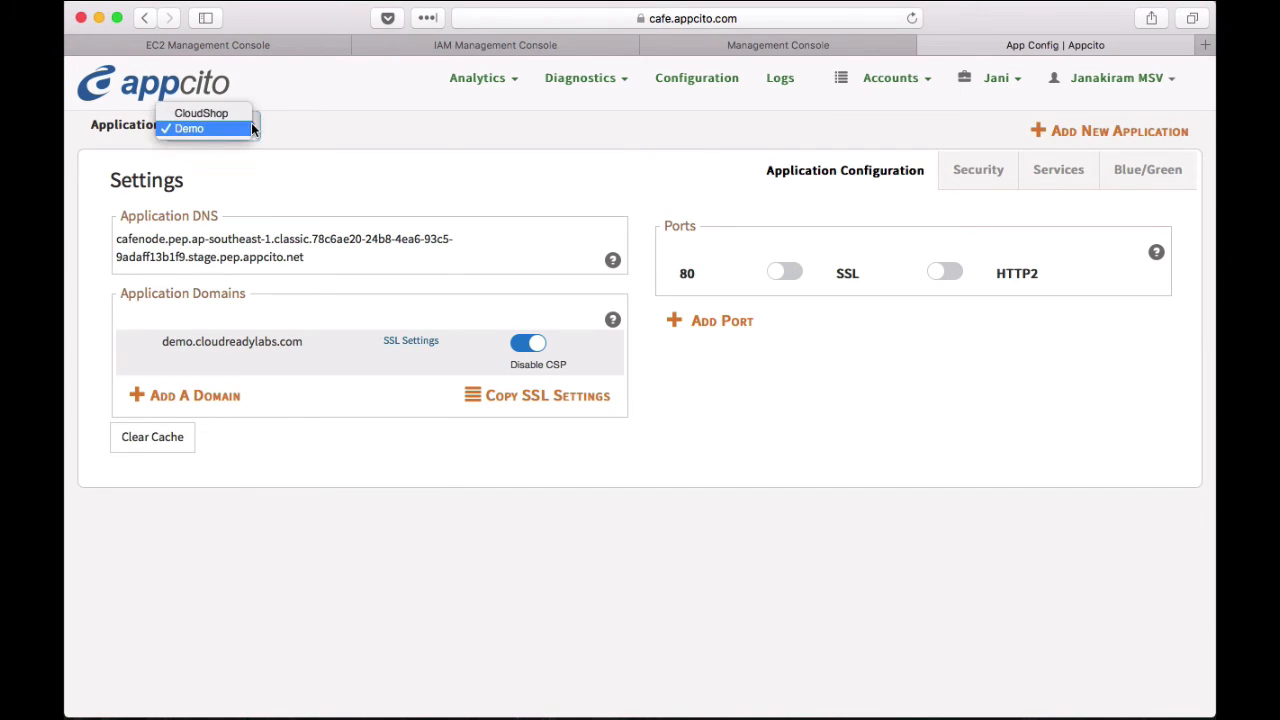
pyautogui.click(243, 113)
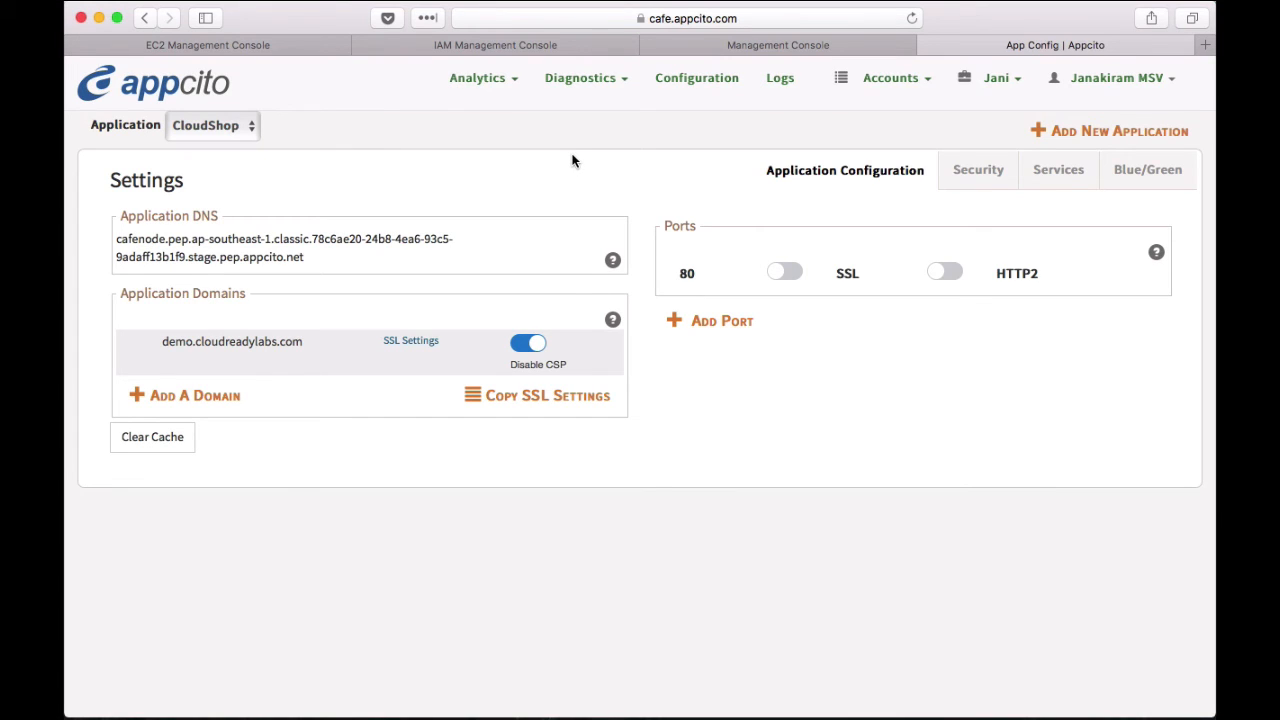
pyautogui.click(506, 80)
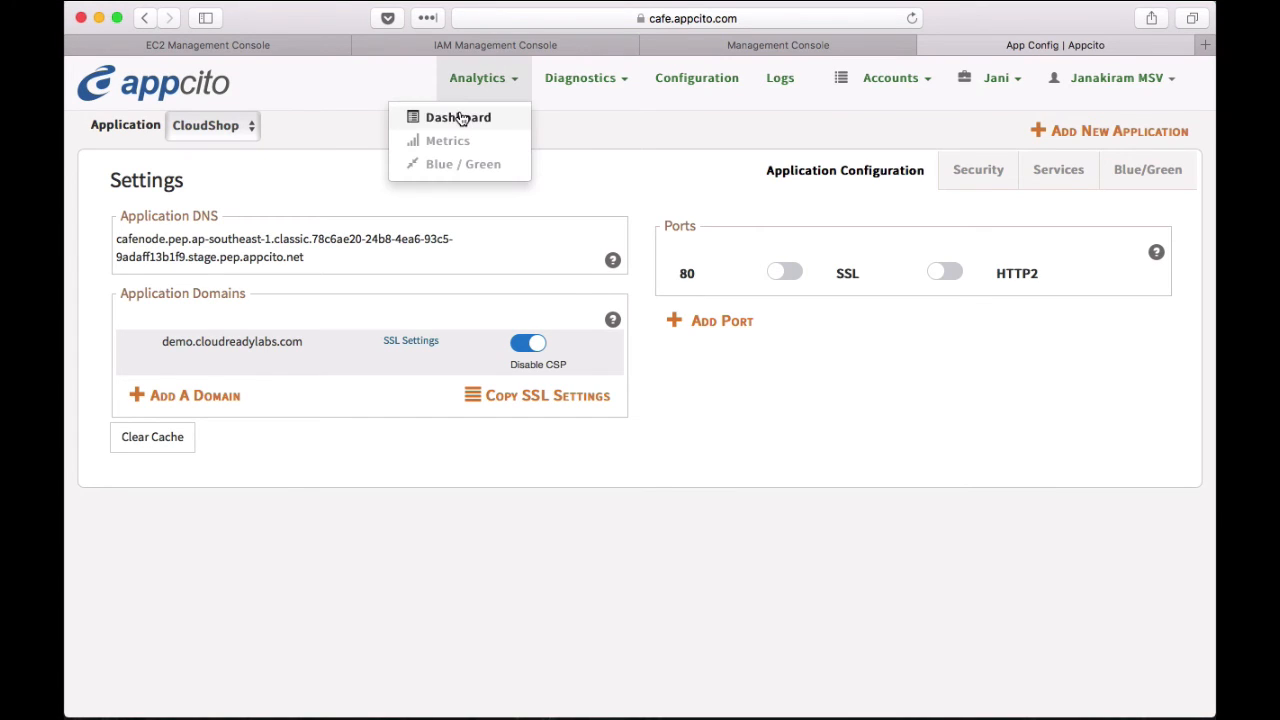
pyautogui.click(459, 117)
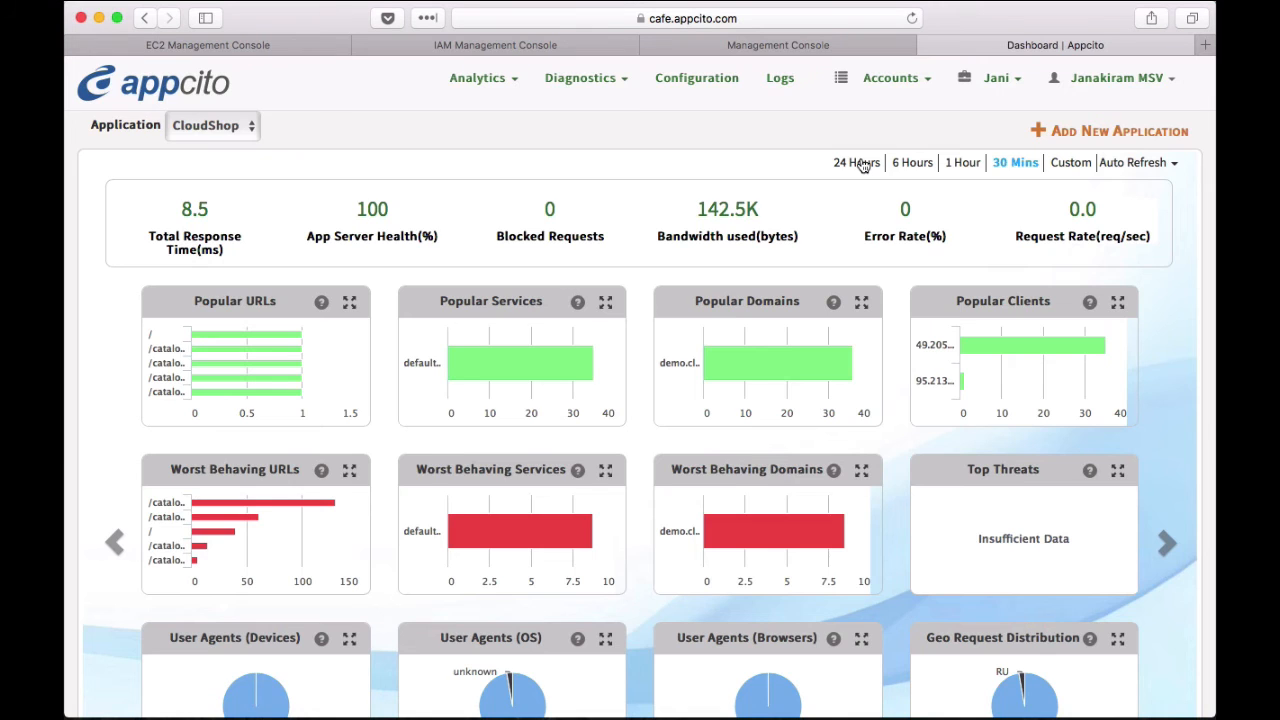
pyautogui.click(912, 163)
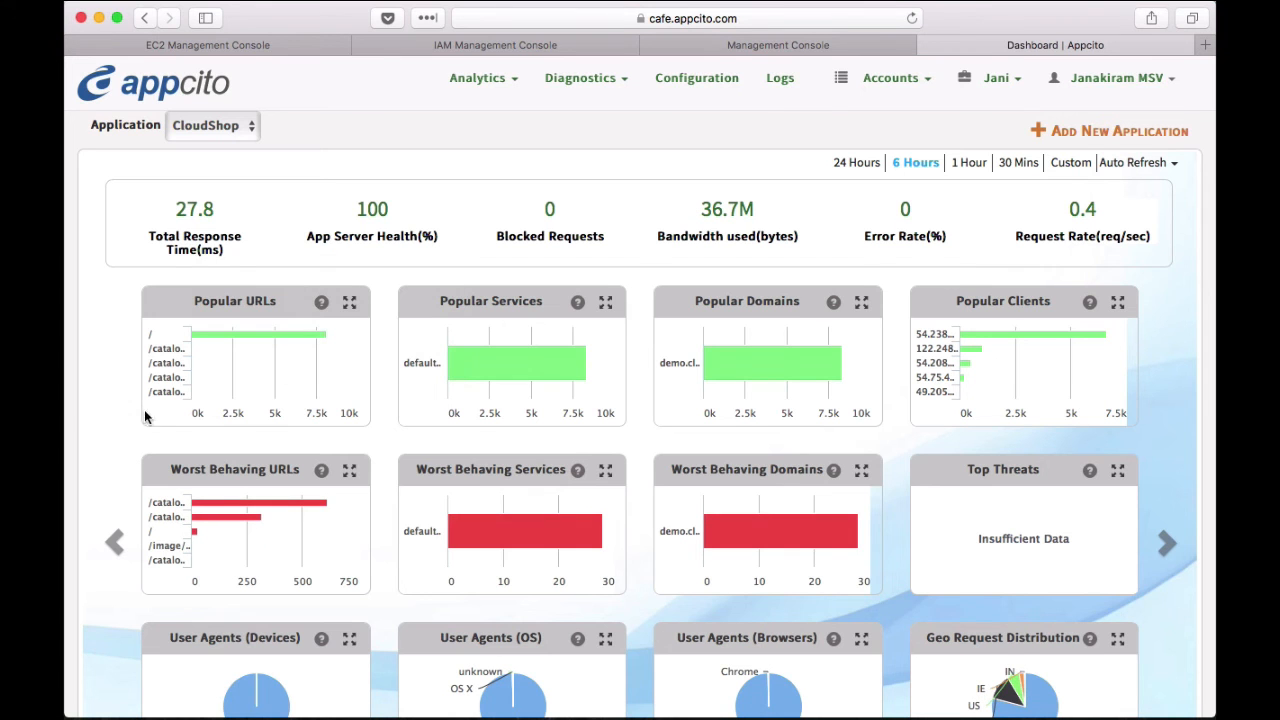
# - Look over the dashboard charts, enlarge the Popular URLs chart to examine its request counts, and close it
pyautogui.scroll(-3, 97, 417)
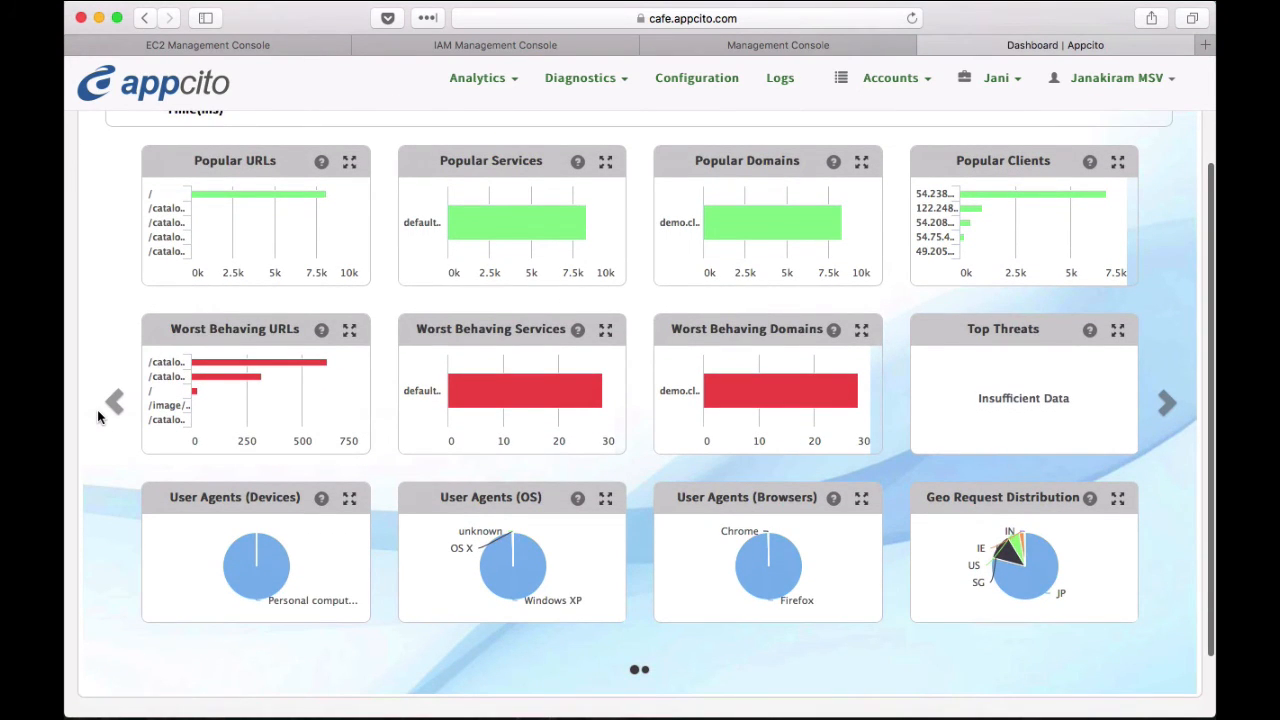
pyautogui.scroll(3, 97, 413)
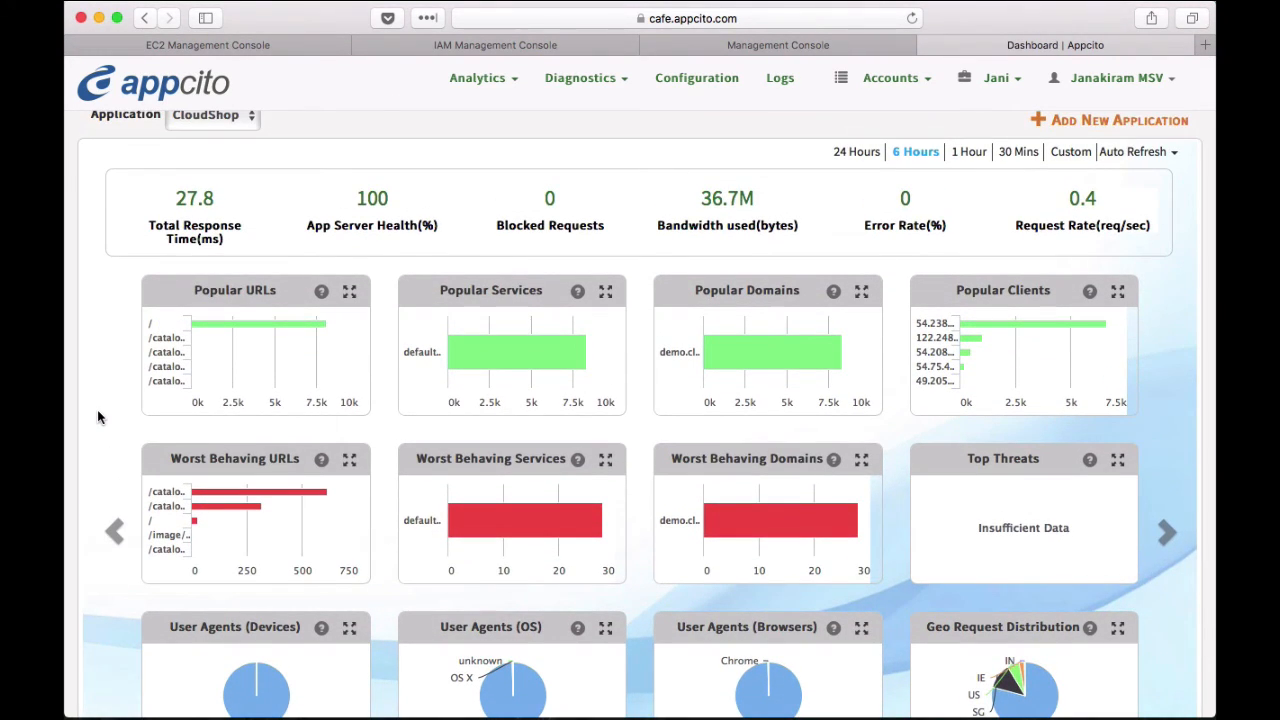
pyautogui.click(349, 291)
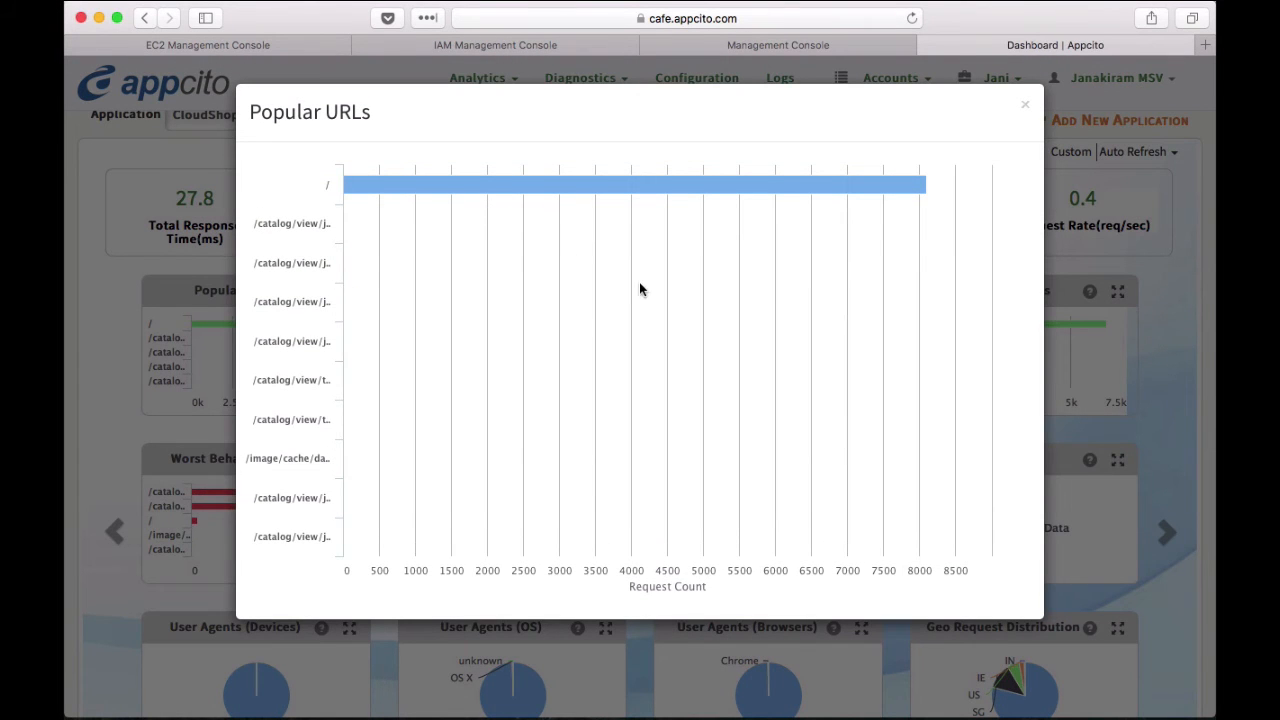
pyautogui.click(1027, 107)
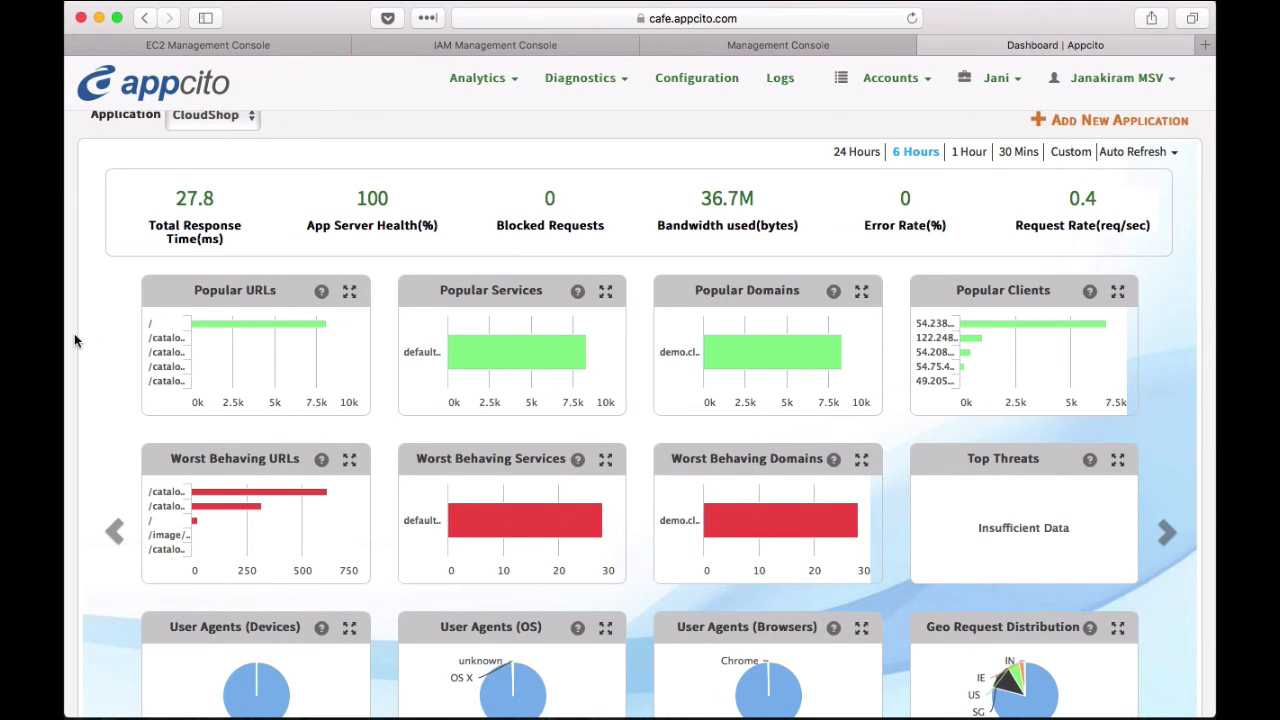
# - Enlarge the Geo Request Distribution chart, inspect the request shares by country, and close it
pyautogui.scroll(-5, 74, 341)
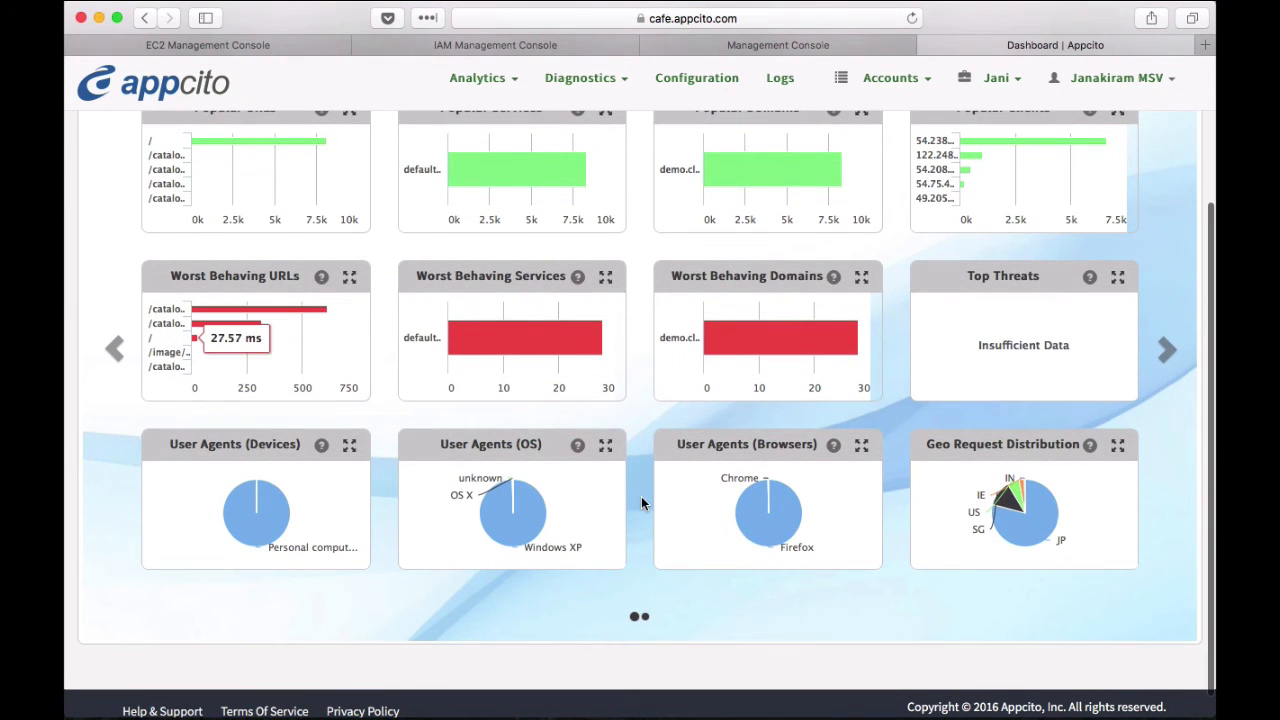
pyautogui.click(1117, 445)
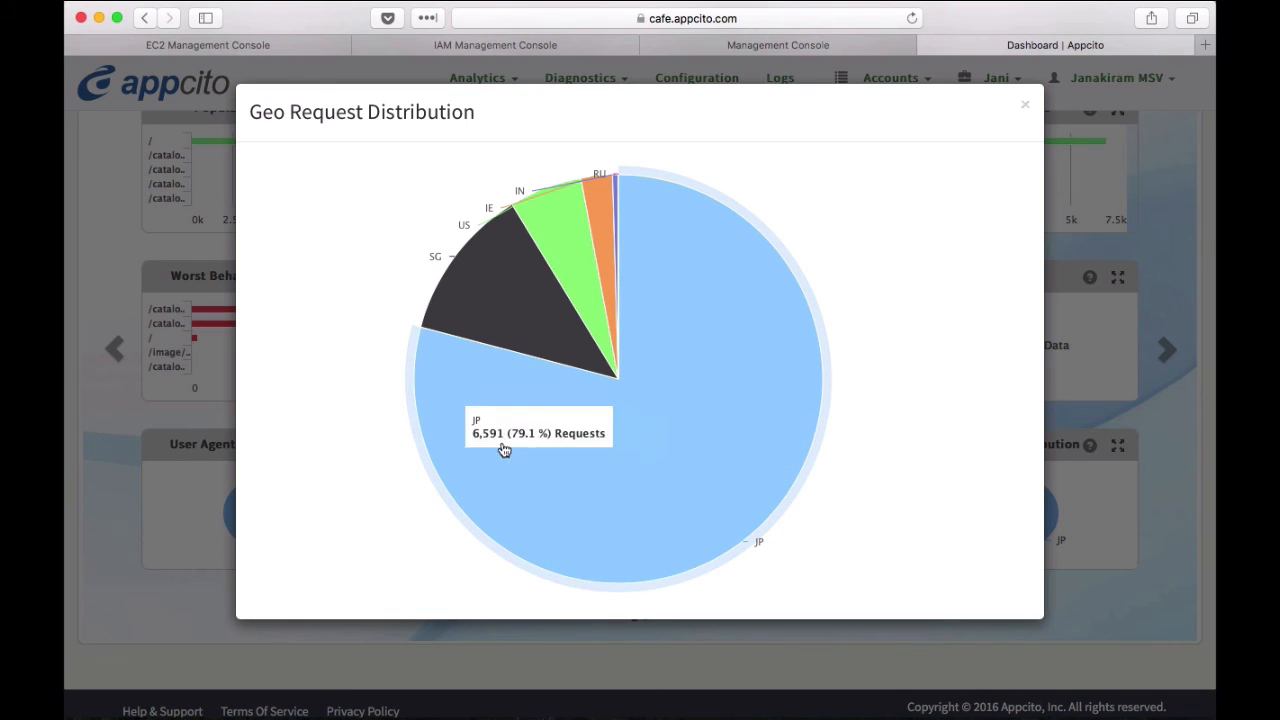
pyautogui.moveTo(518, 320)
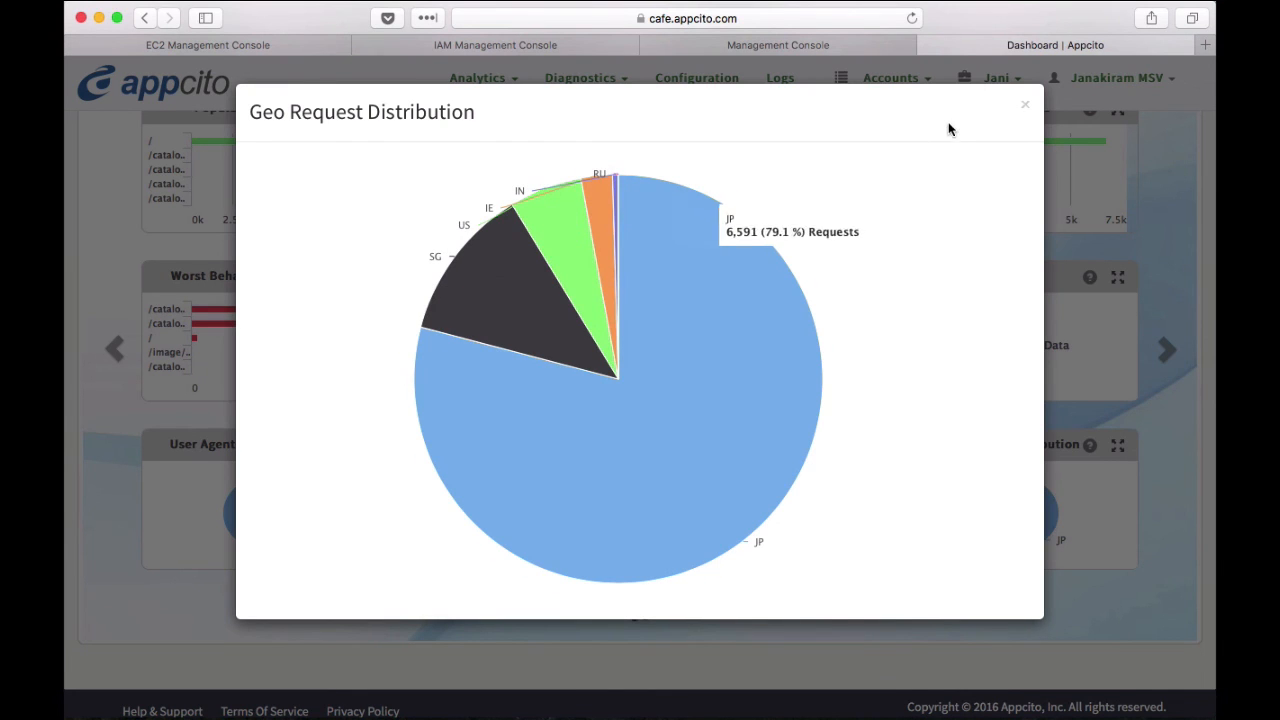
pyautogui.click(1026, 106)
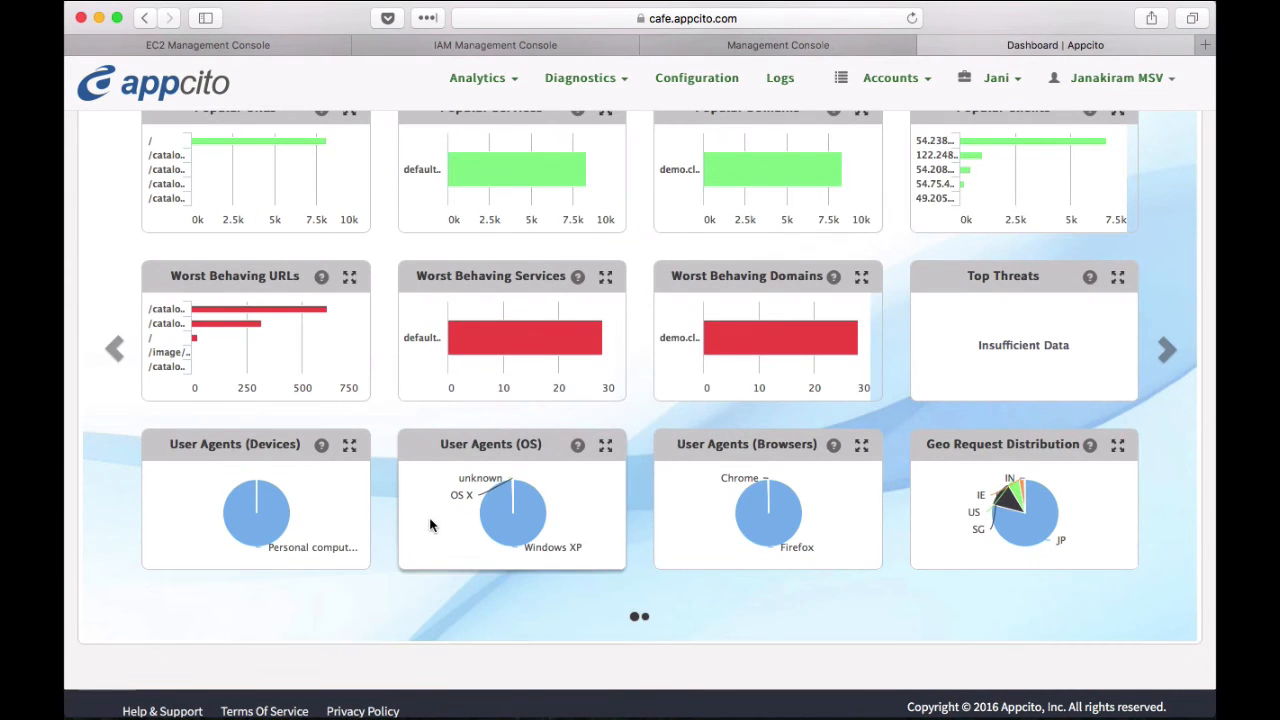
pyautogui.scroll(5, 89, 508)
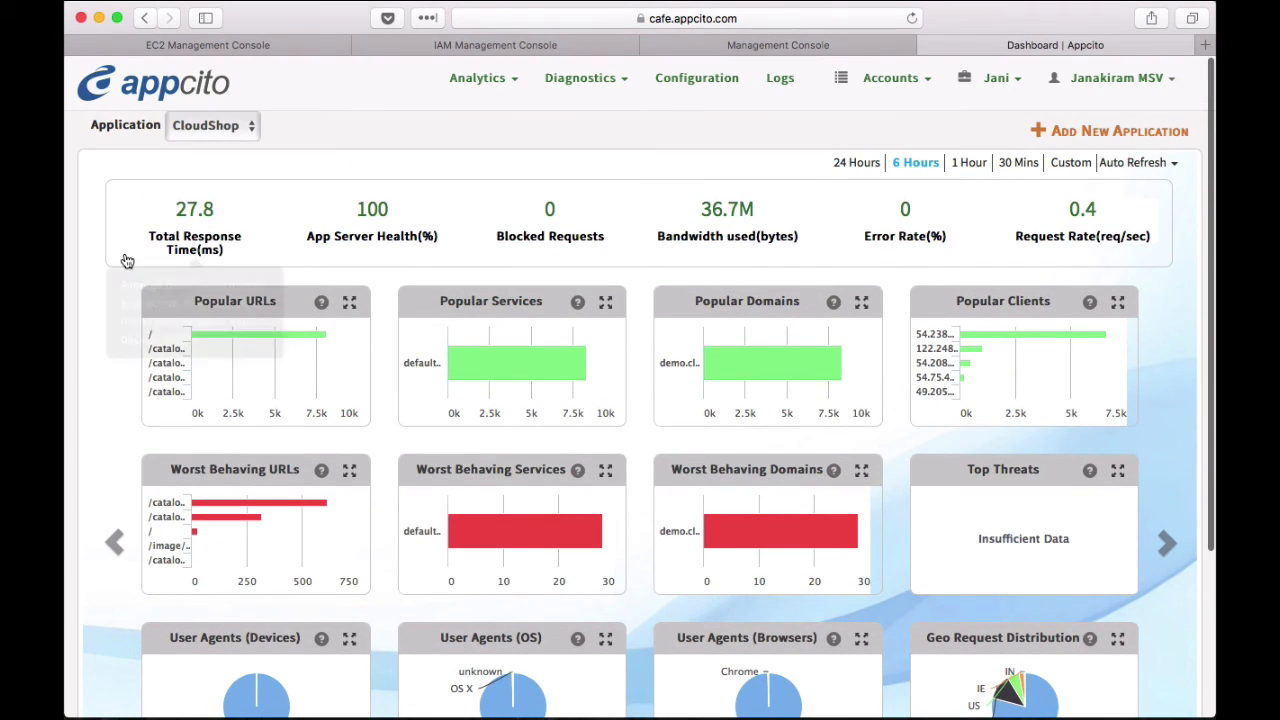
# - Open the Total Response Time details and examine the enlarged End-End Service Response Time chart before closing it
pyautogui.click(213, 241)
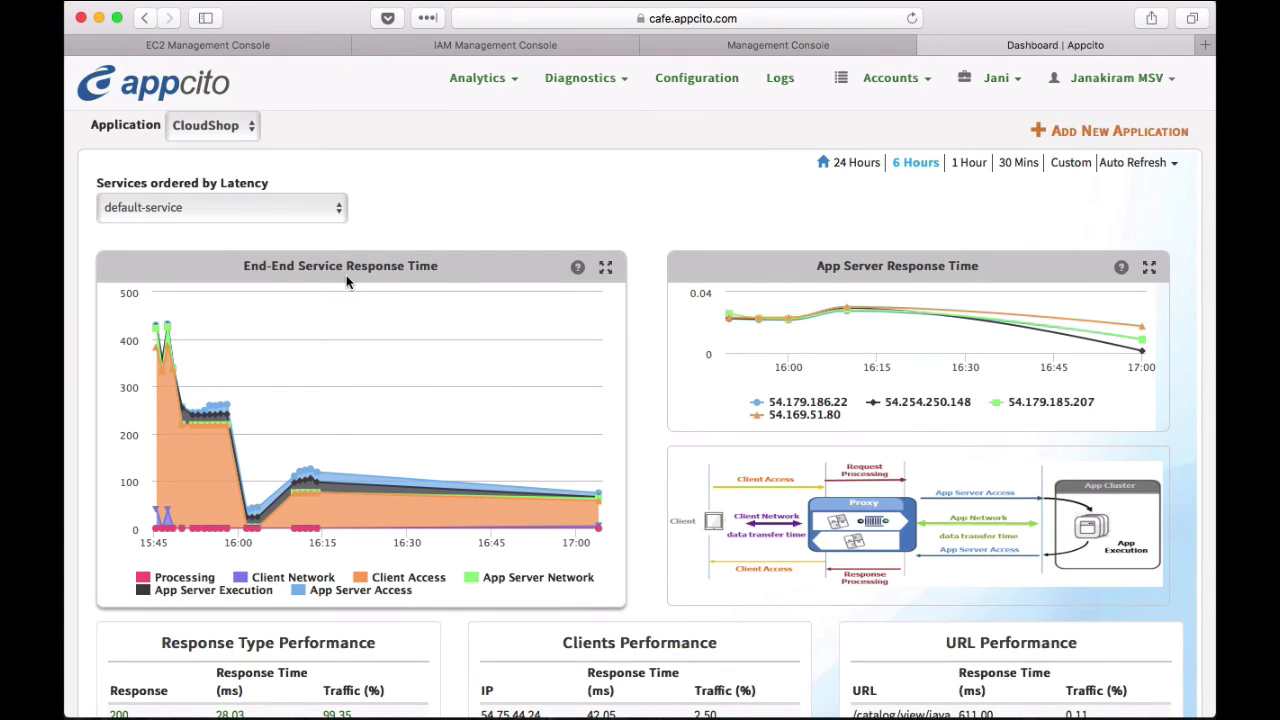
pyautogui.scroll(-2, 346, 282)
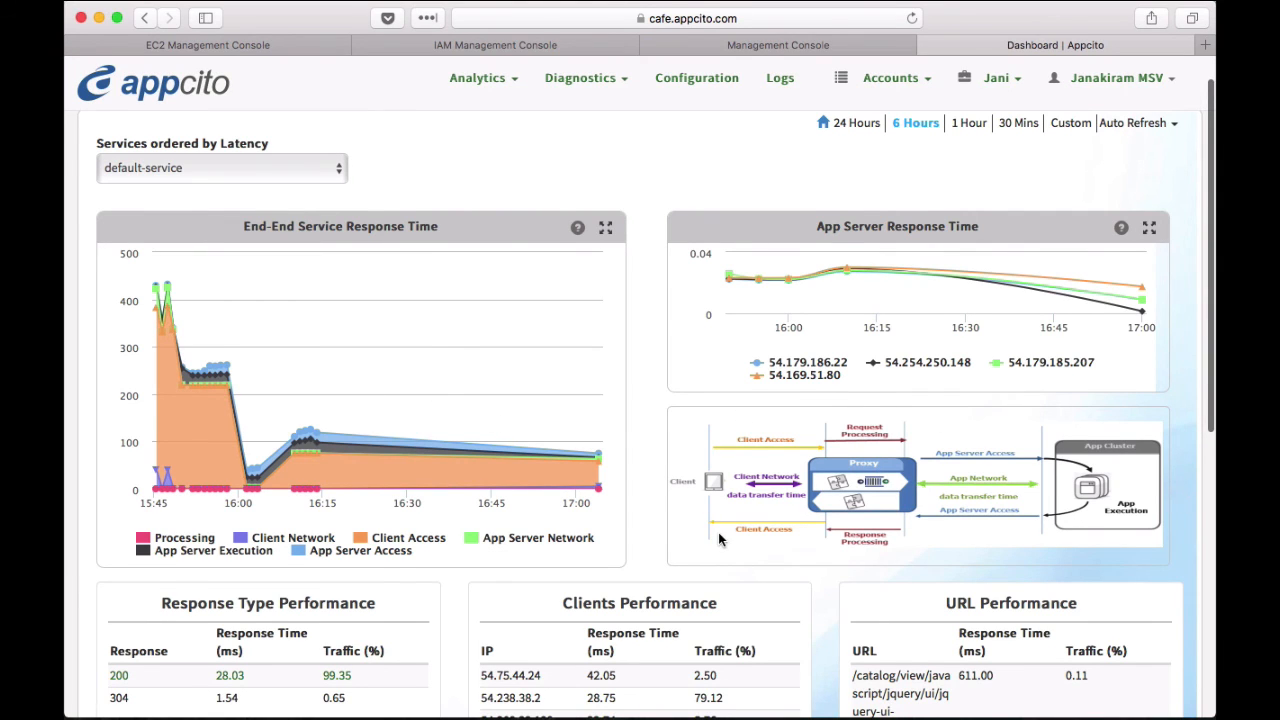
pyautogui.scroll(-1, 478, 480)
pyautogui.click(606, 196)
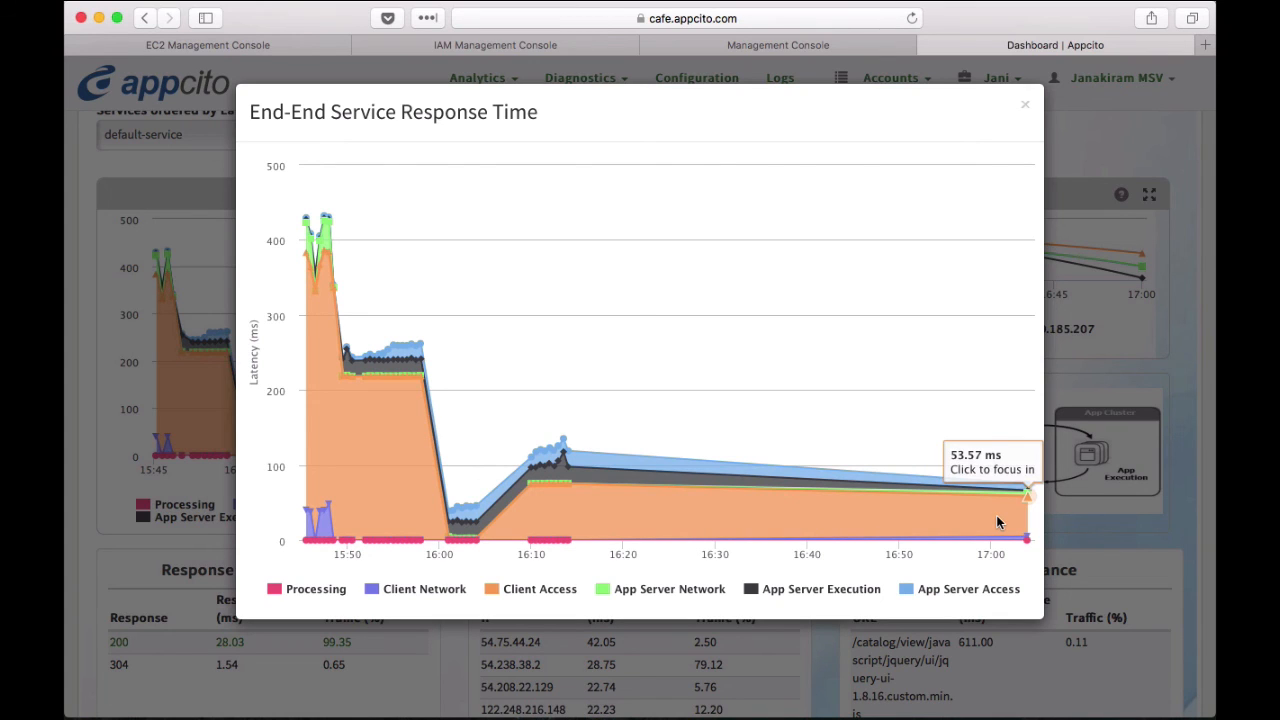
pyautogui.click(1024, 105)
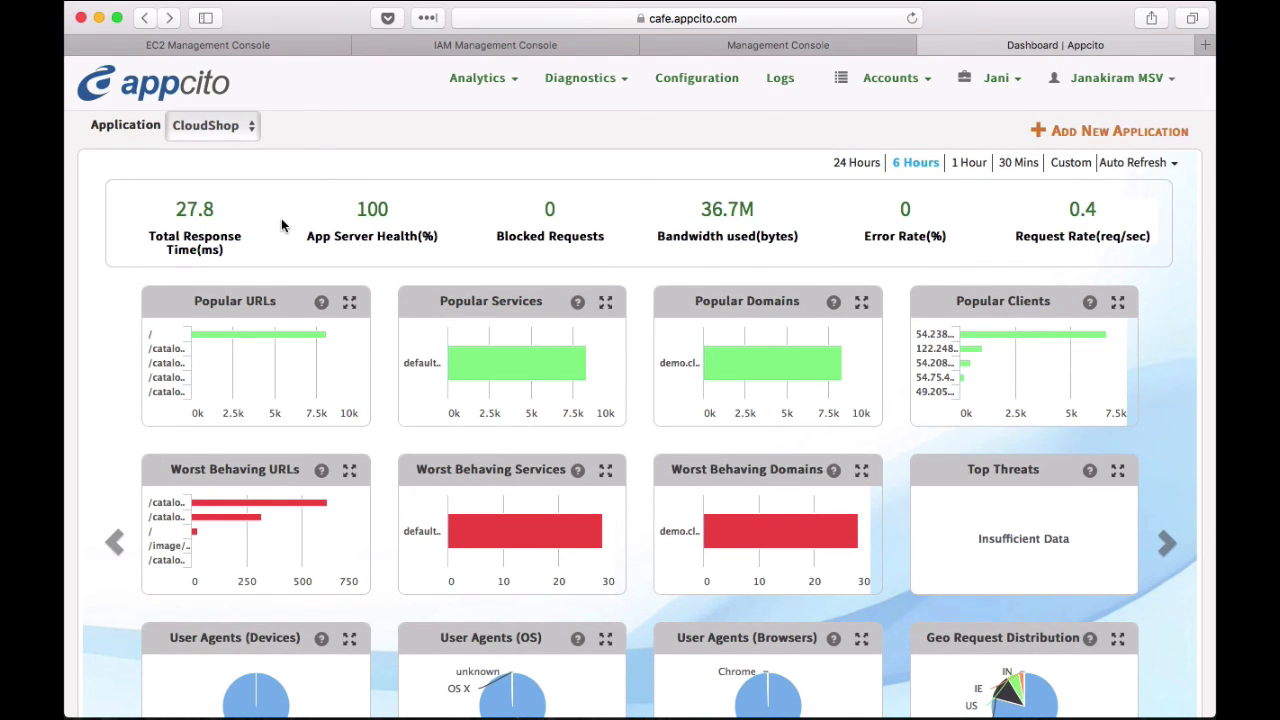
# - Review the security policies in CloudShop's configuration and return to the analytics dashboard
pyautogui.click(610, 80)
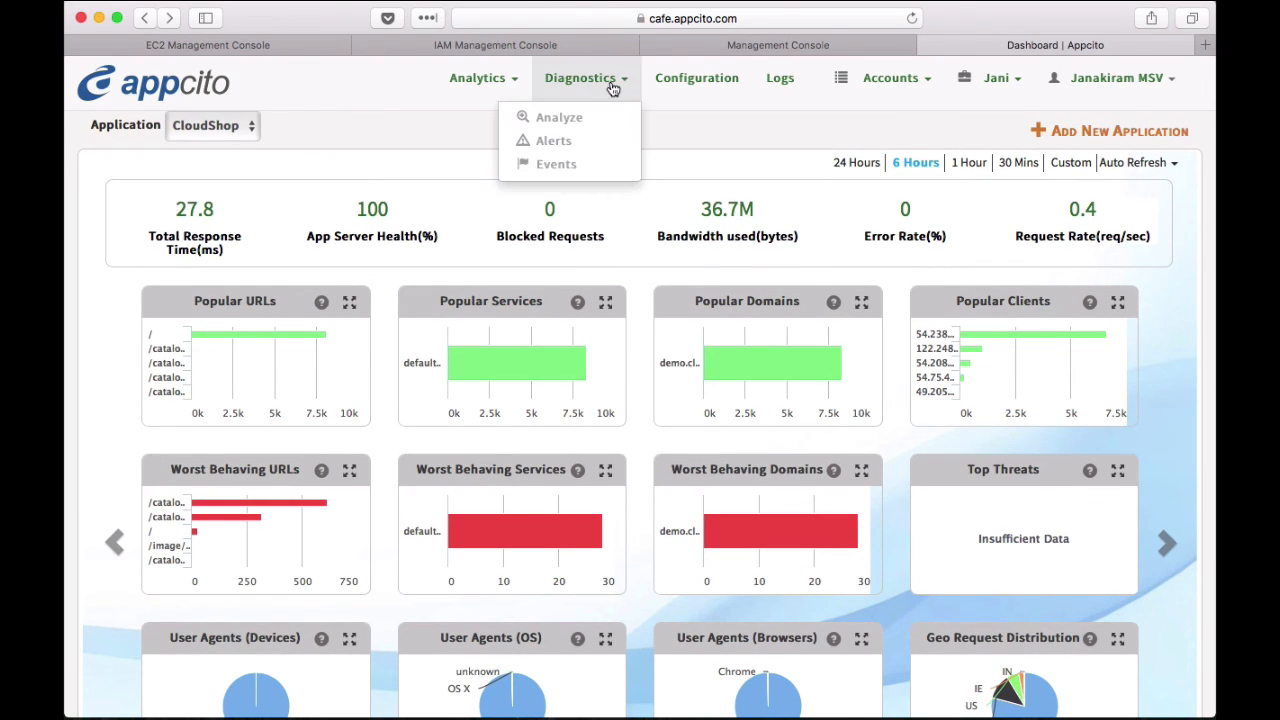
pyautogui.click(676, 80)
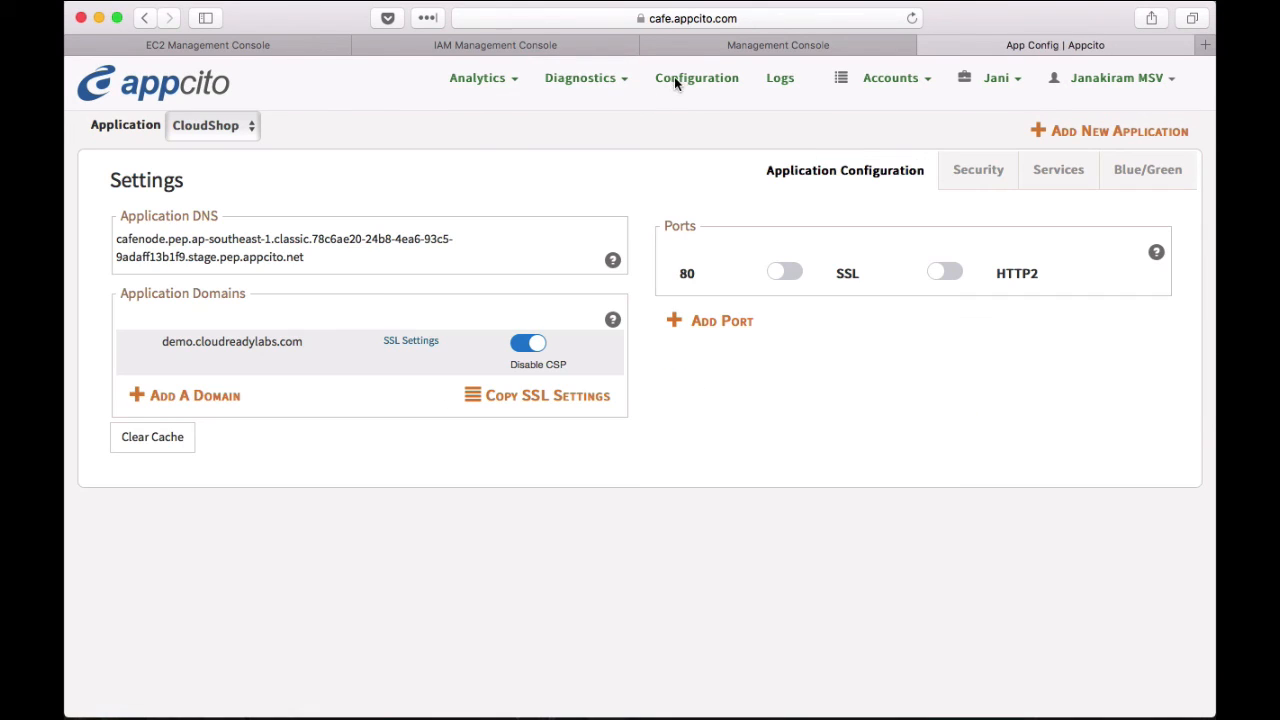
pyautogui.click(970, 172)
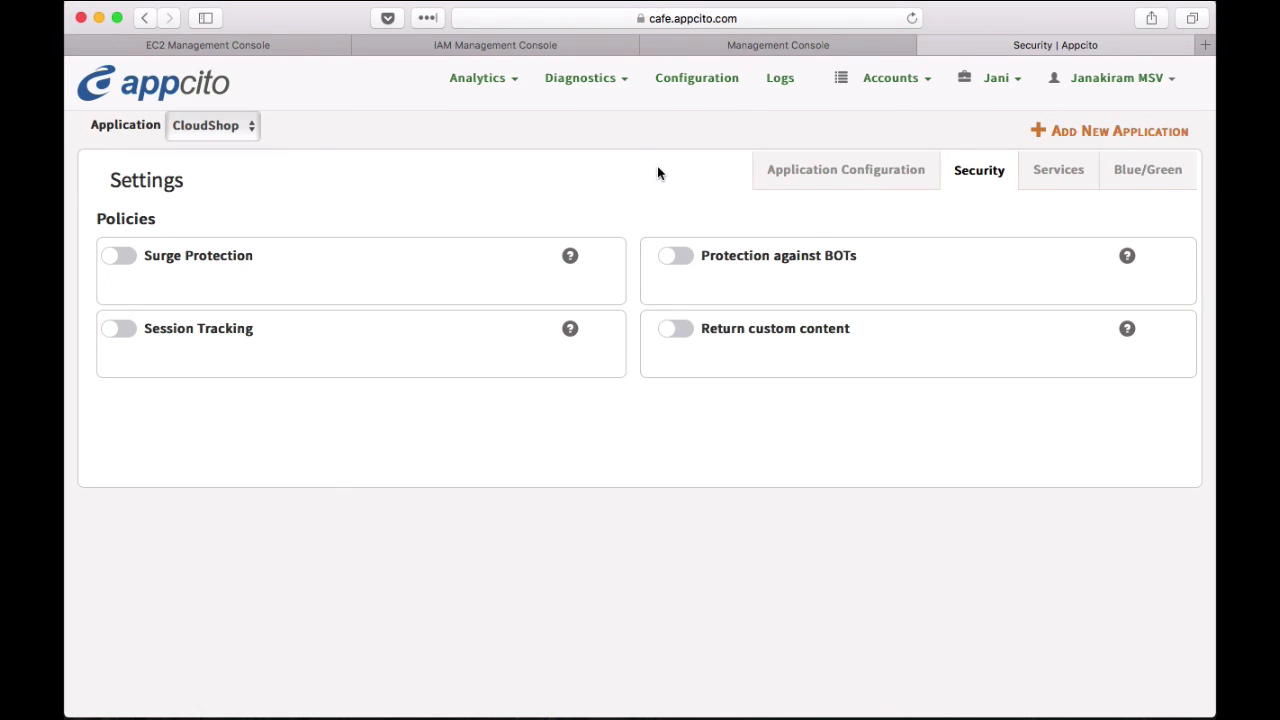
pyautogui.click(480, 77)
pyautogui.click(450, 117)
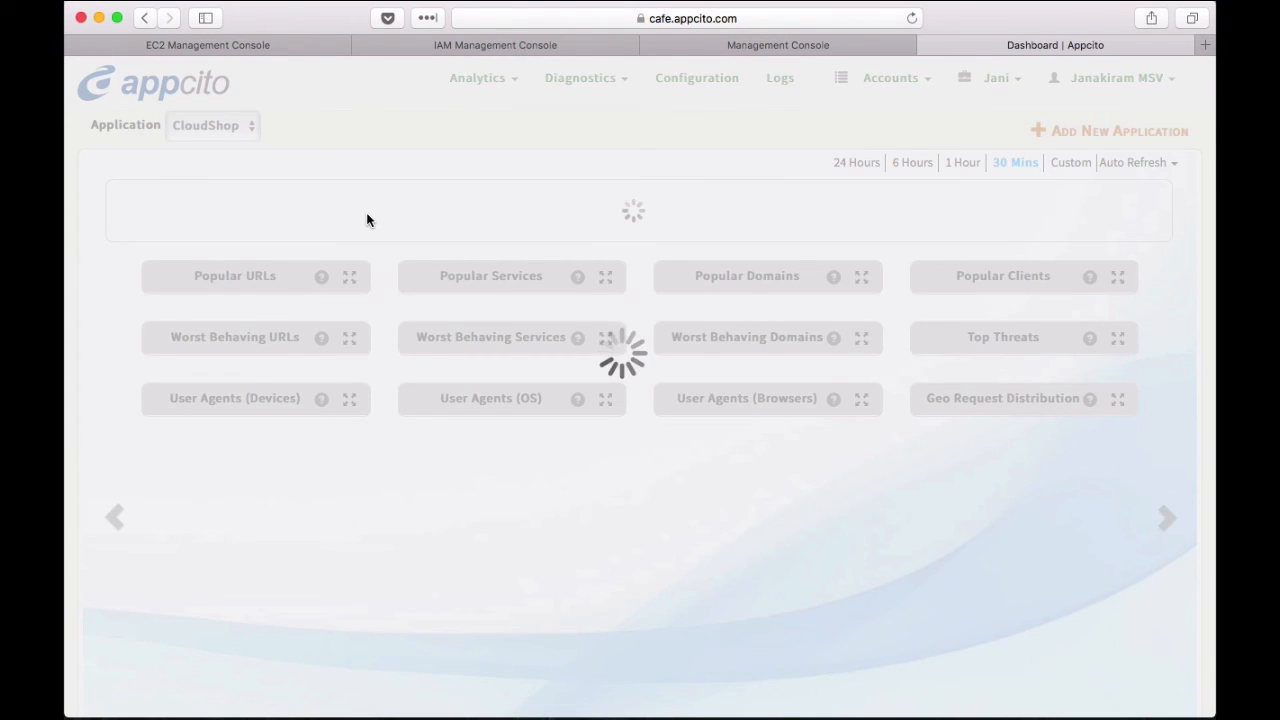